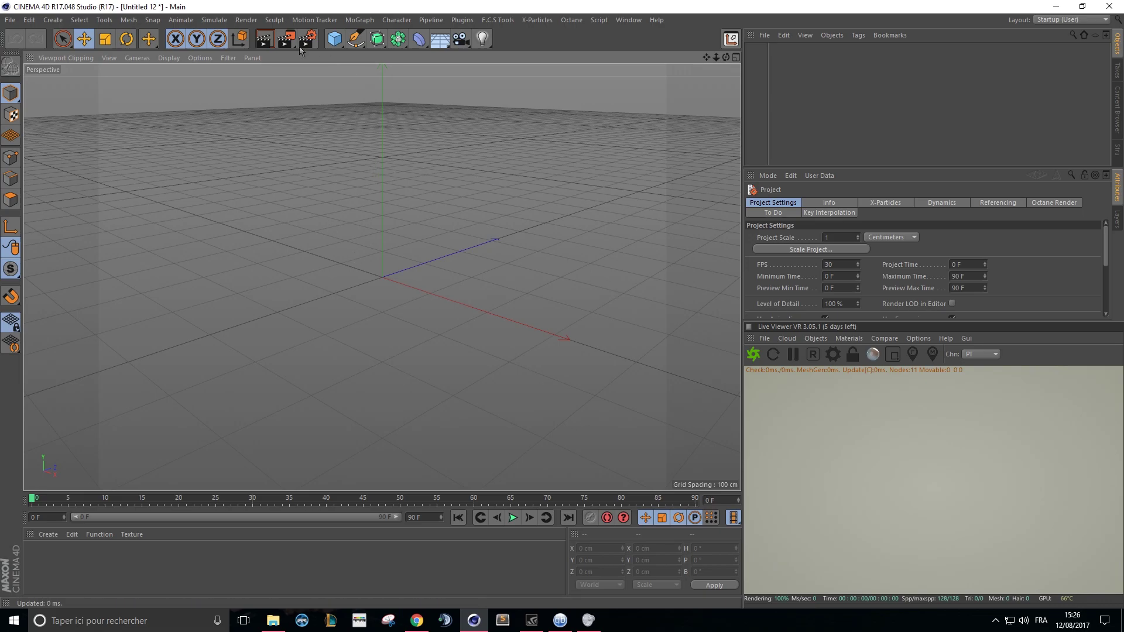
# Add a 100 cm radius sphere from the primitives list and frame it in the viewport
pyautogui.click(334, 39)
pyautogui.click(565, 82)
pyautogui.keyDown('alt'); pyautogui.moveTo(349, 294); pyautogui.dragTo(359, 154); pyautogui.keyUp('alt')
pyautogui.keyDown('alt'); pyautogui.moveTo(359, 153); pyautogui.dragTo(415, 235, button='middle'); pyautogui.keyUp('alt')
pyautogui.scroll(2, 415, 235)
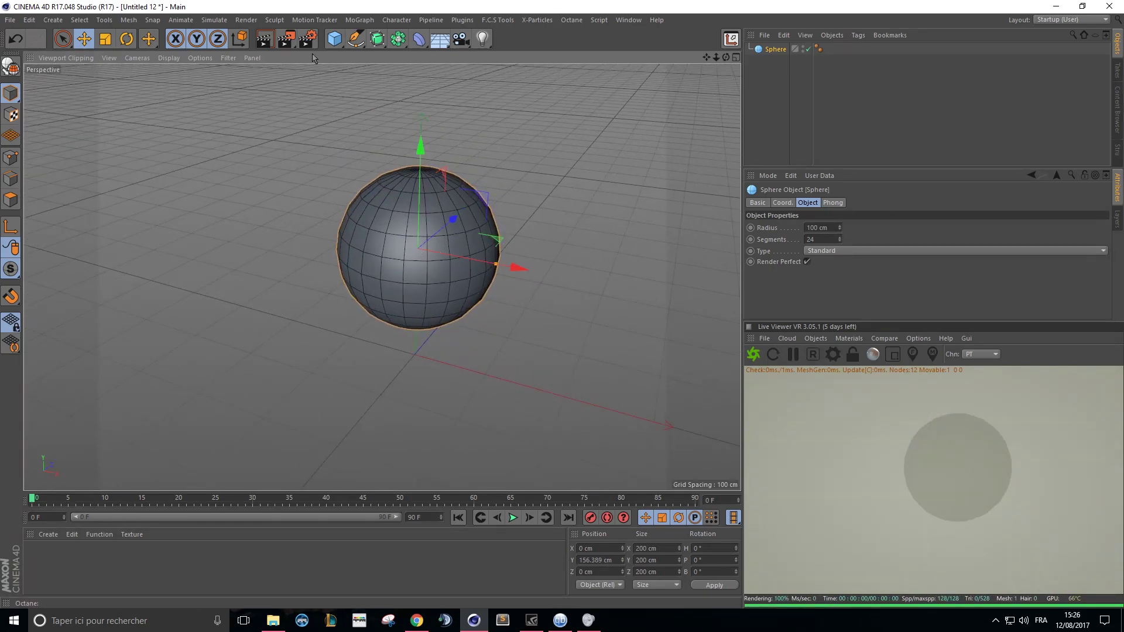
# Add a plane primitive and scale it up to 3209.6 cm per side
pyautogui.click(335, 39)
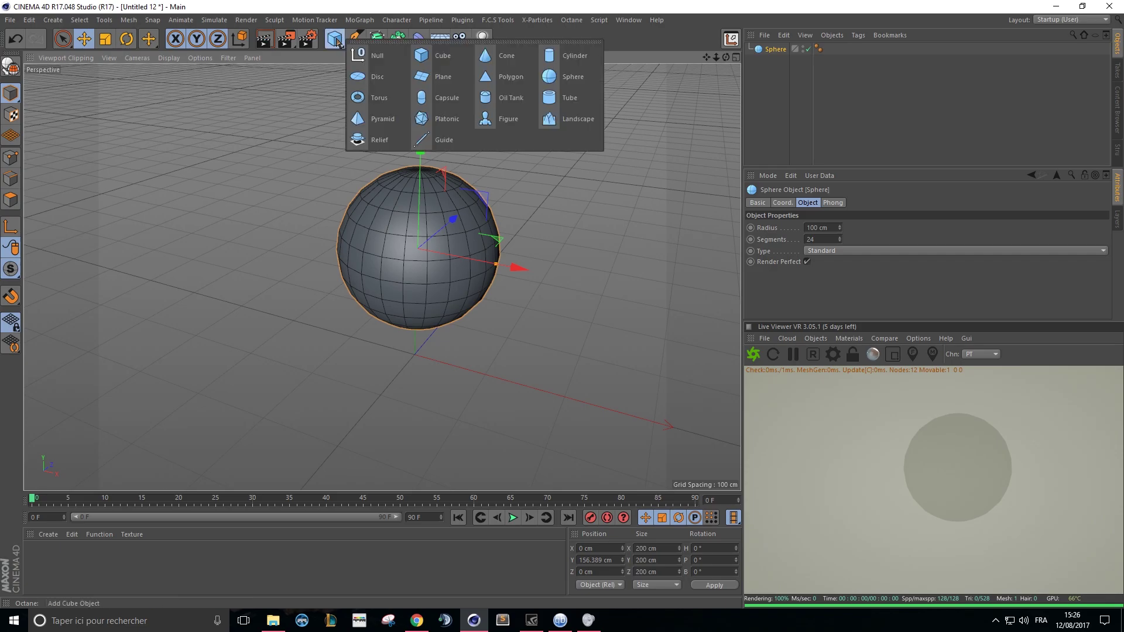
pyautogui.click(441, 81)
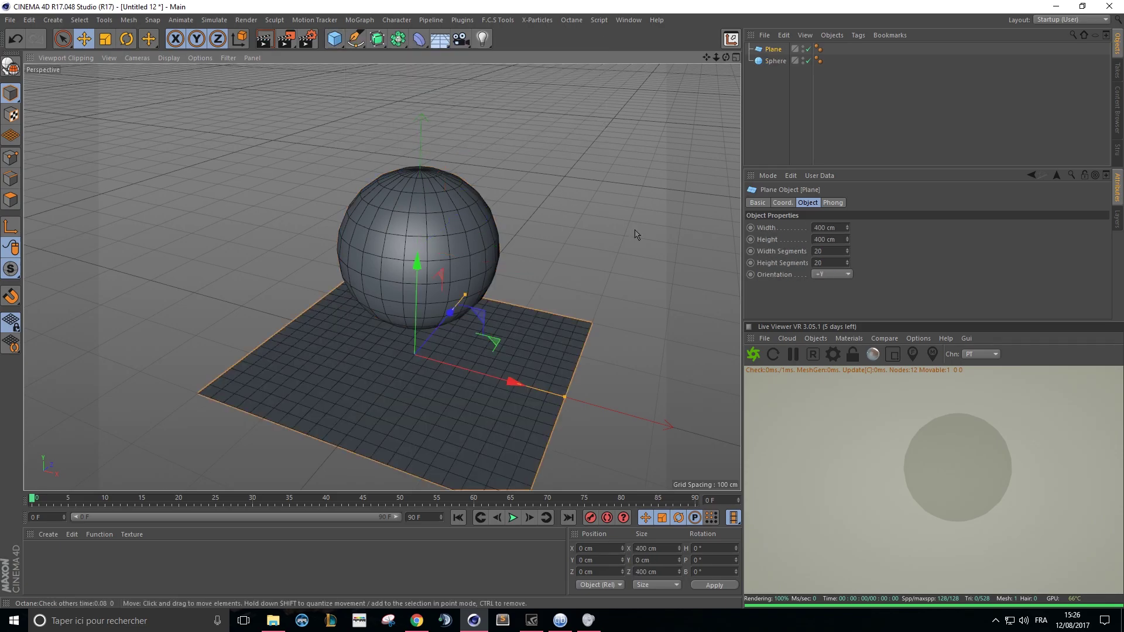
pyautogui.press('t')
pyautogui.moveTo(557, 251)
pyautogui.mouseDown()
pyautogui.moveTo(614, 253)
pyautogui.moveTo(544, 248)
pyautogui.mouseUp()
pyautogui.keyDown('alt'); pyautogui.moveTo(419, 286); pyautogui.dragTo(408, 221); pyautogui.keyUp('alt')
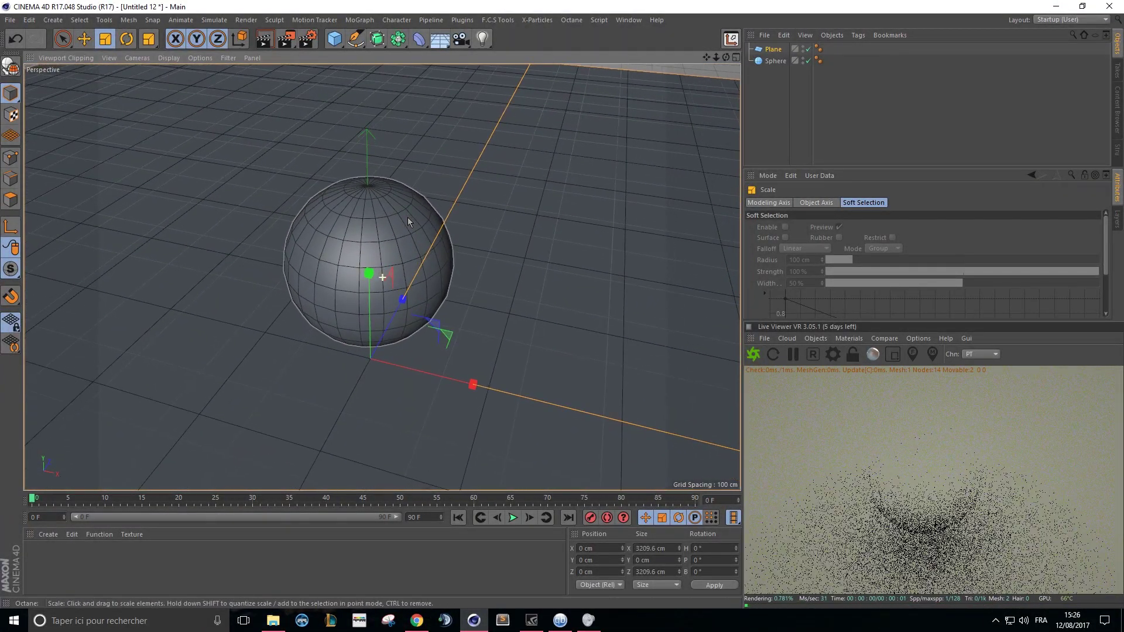
# Set the plane's Width Segments and Height Segments to 1
pyautogui.click(773, 49)
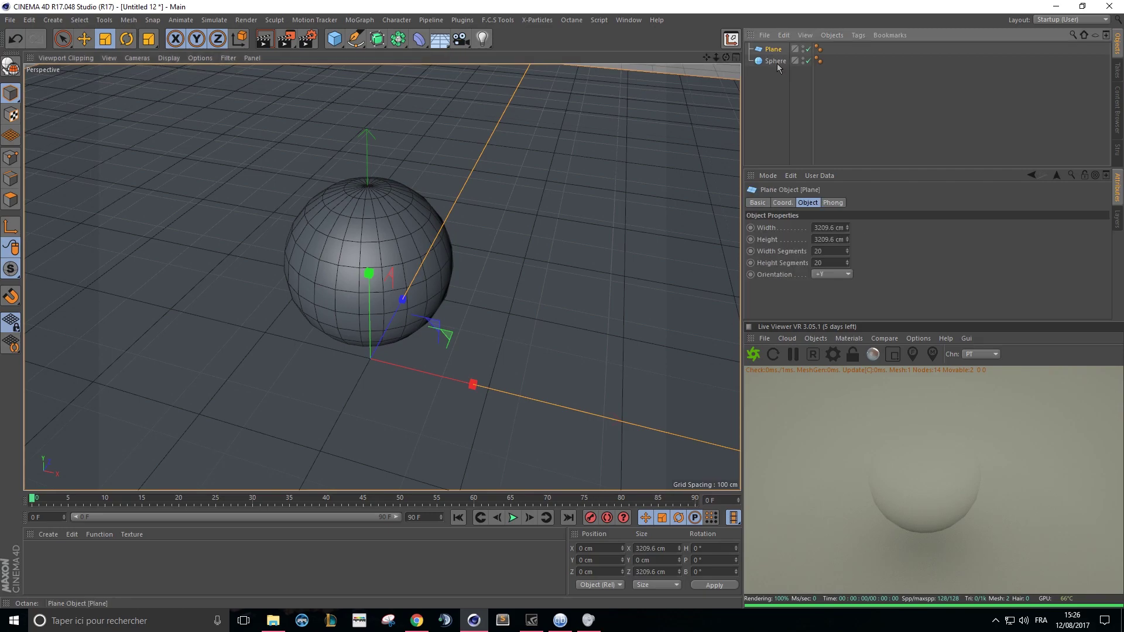
pyautogui.doubleClick(830, 251)
pyautogui.write('1')
pyautogui.press('Tab')
pyautogui.write('1')
pyautogui.press('Return')
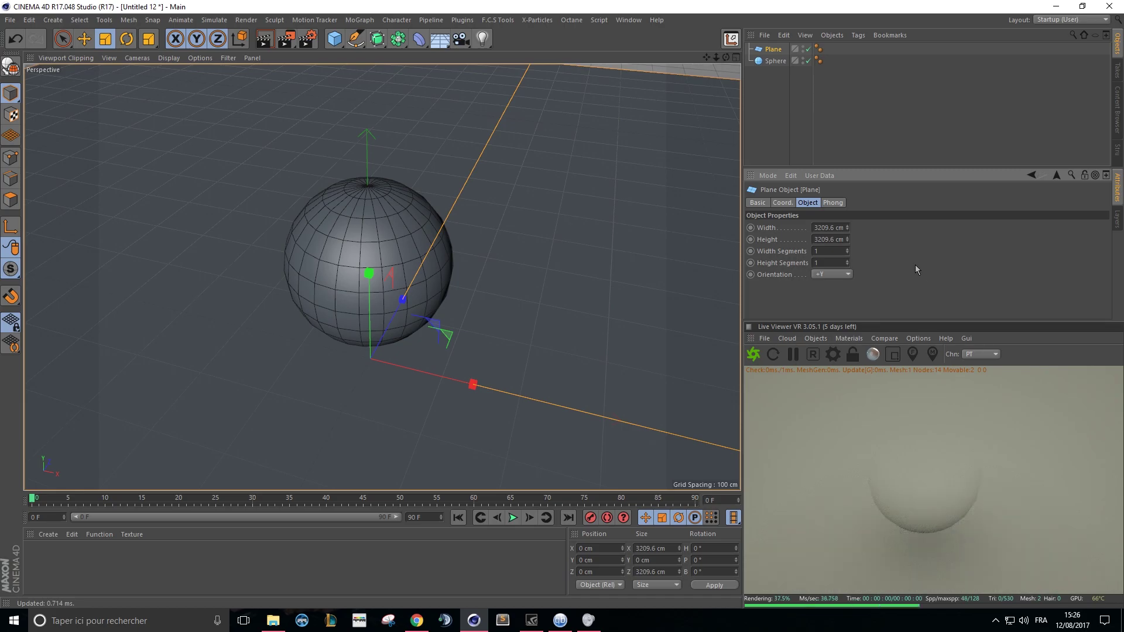
pyautogui.keyDown('alt'); pyautogui.moveTo(517, 291); pyautogui.dragTo(457, 255); pyautogui.keyUp('alt')
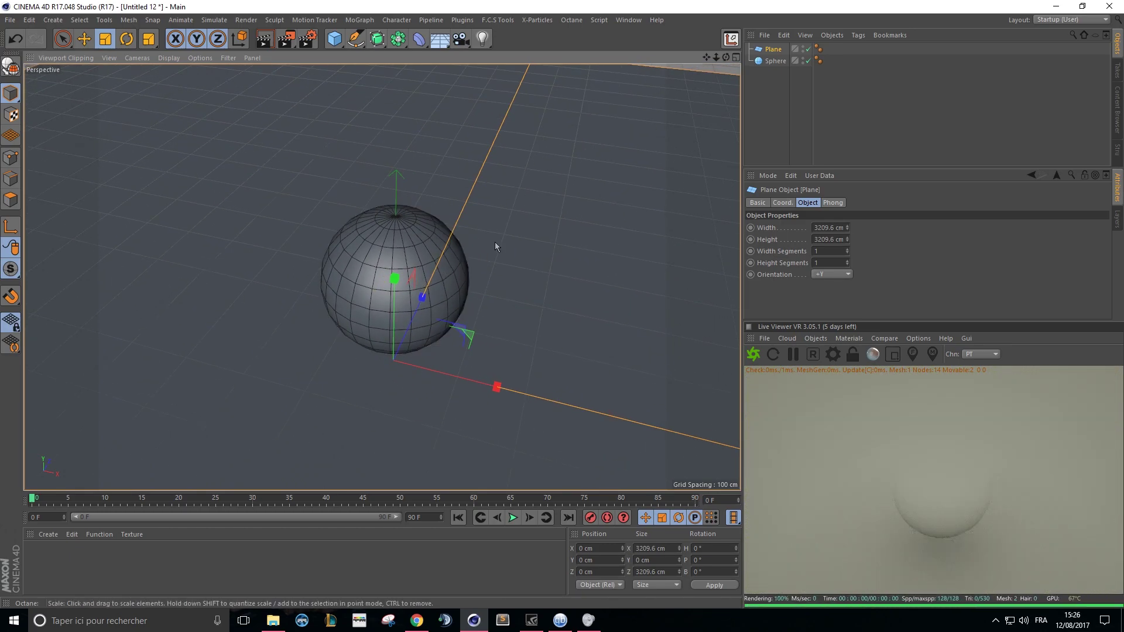
# Tag the plane with an Octane ObjectTag, enabling Object ID with Layer ID 2 and Bake ID 2
pyautogui.rightClick(774, 50)
pyautogui.moveTo(823, 72)
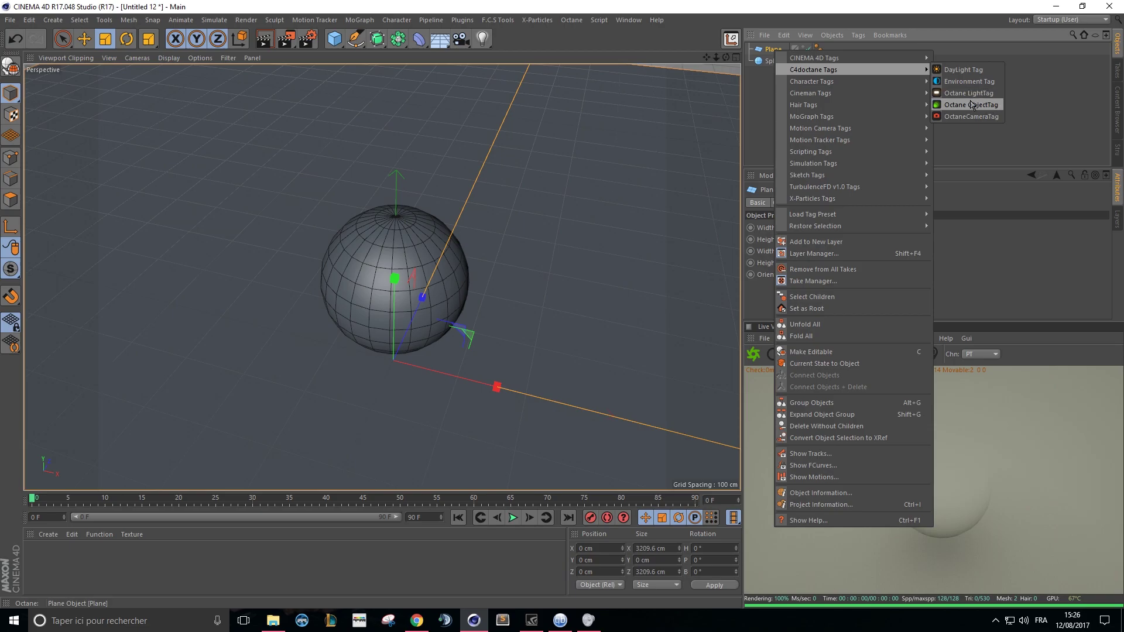
pyautogui.click(988, 106)
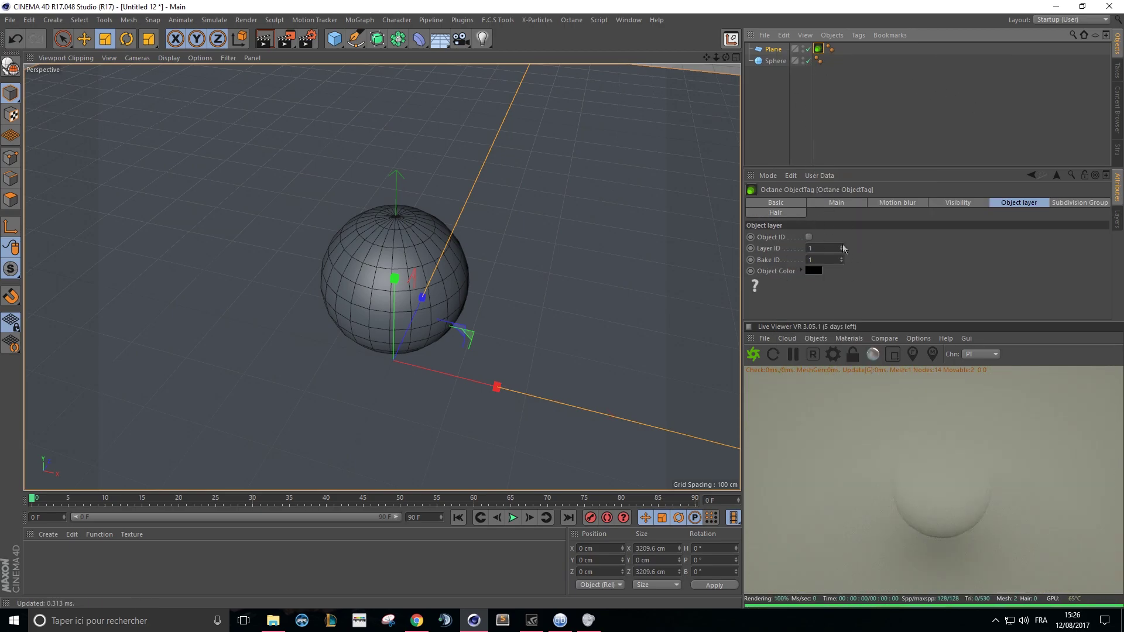
pyautogui.click(809, 237)
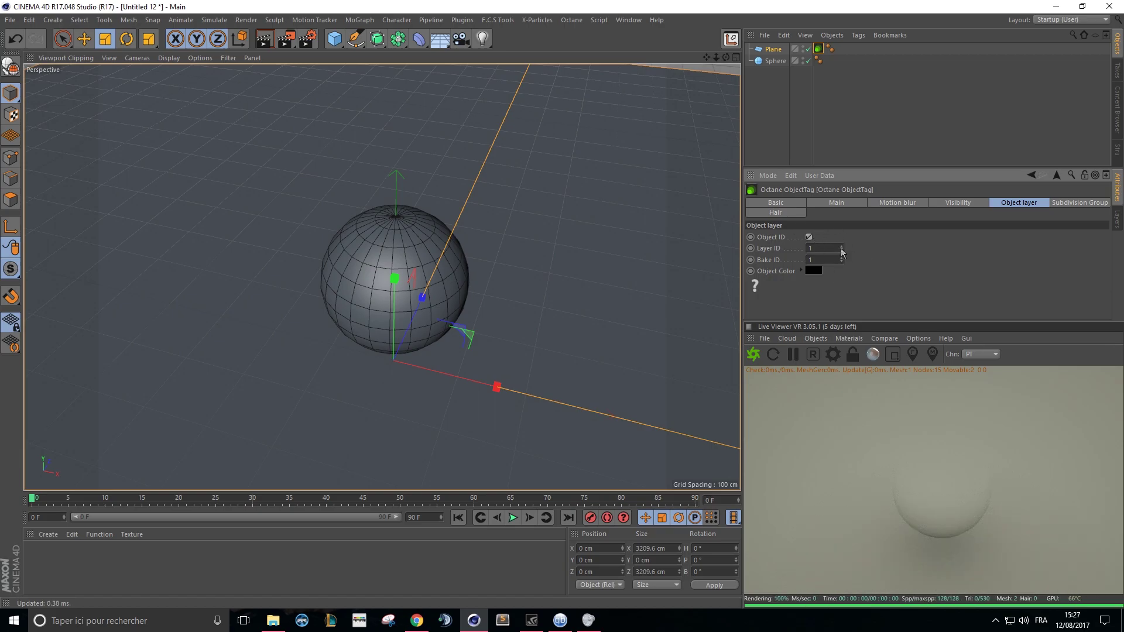
pyautogui.click(841, 247)
pyautogui.click(842, 258)
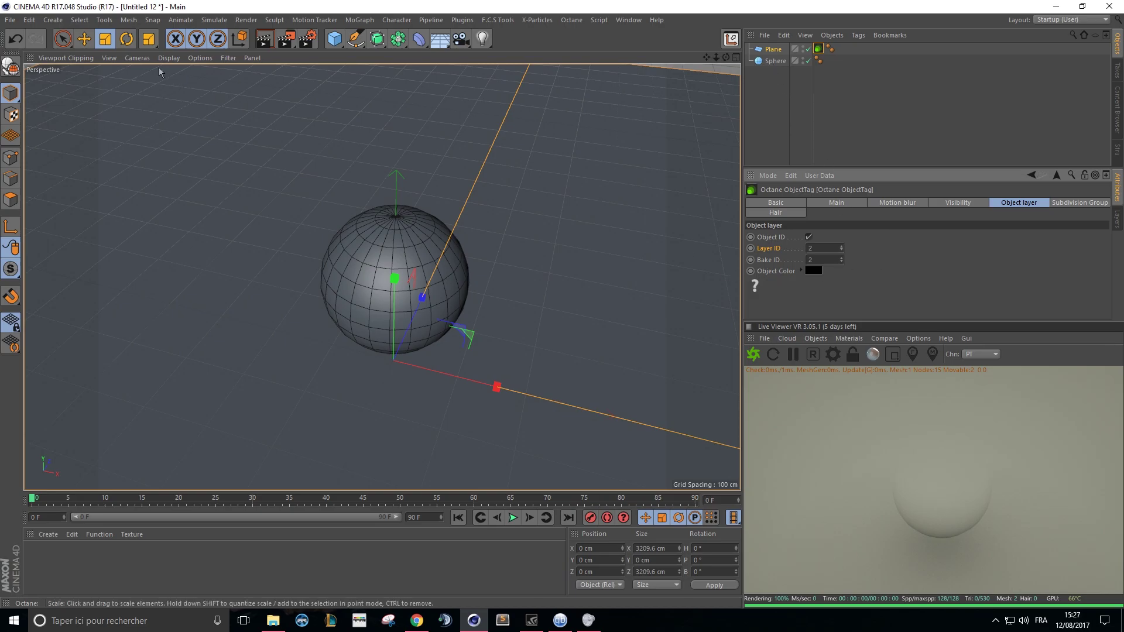
# Switch the renderer to Octane Renderer and enable render passes
pyautogui.click(307, 39)
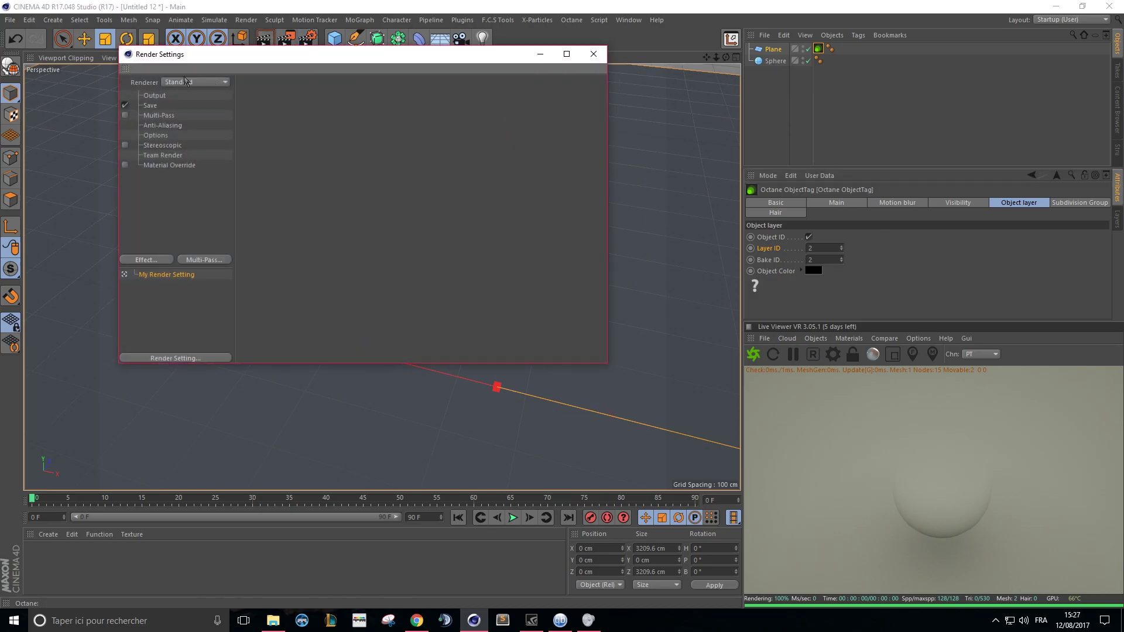
pyautogui.click(185, 81)
pyautogui.click(208, 142)
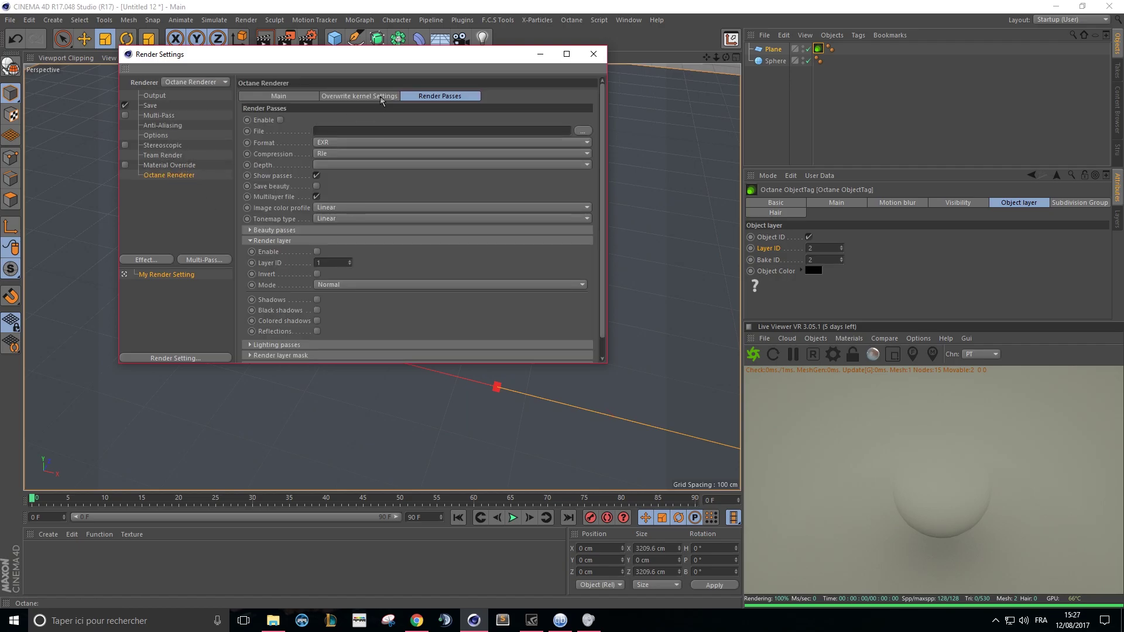
pyautogui.click(280, 121)
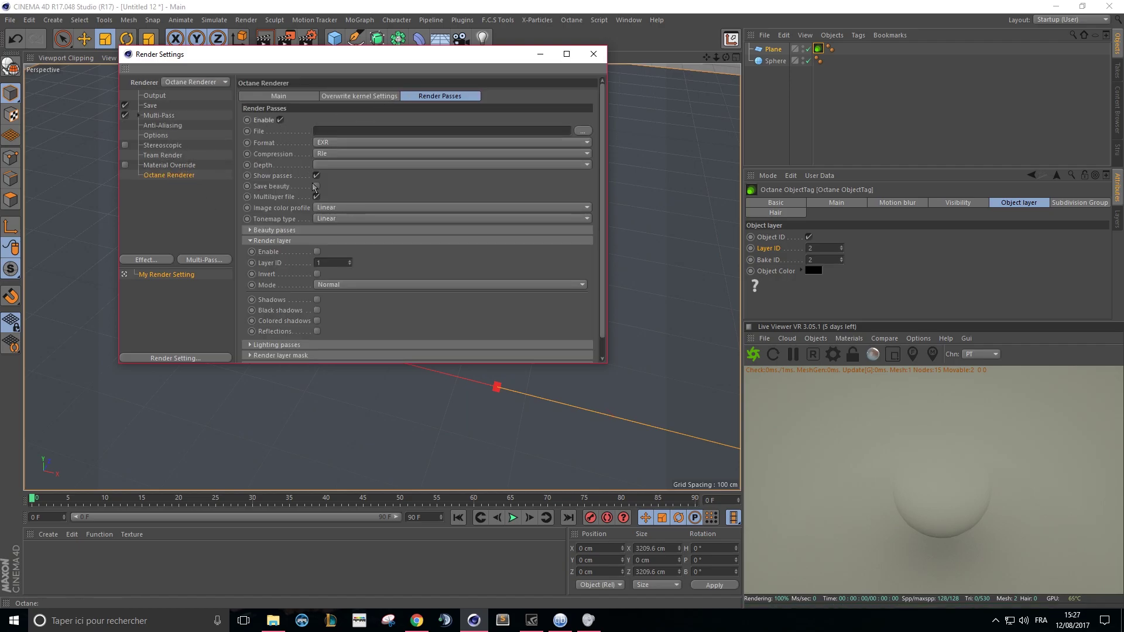
# Enable the Render layer pass with Layer ID 2, Invert and Shadows checked
pyautogui.click(279, 241)
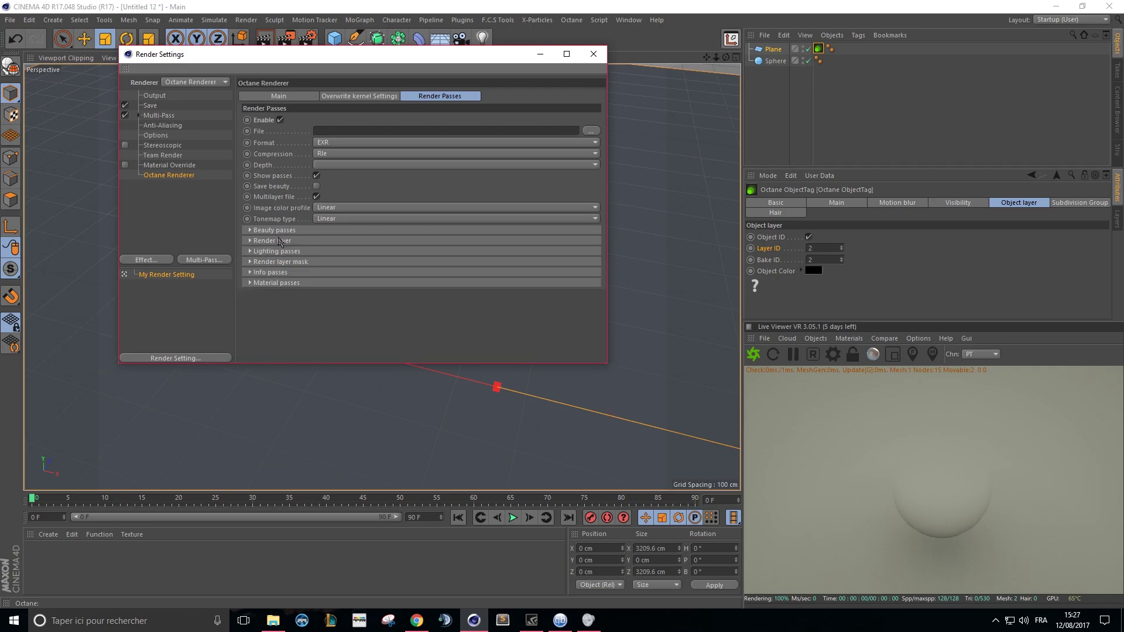
pyautogui.click(277, 241)
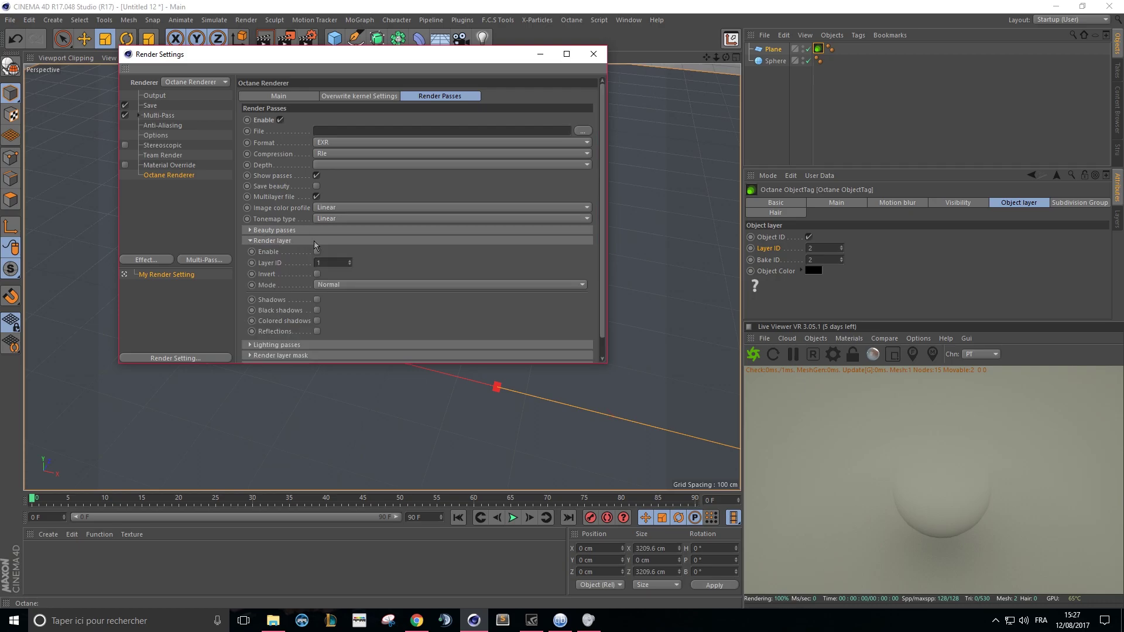
pyautogui.click(316, 252)
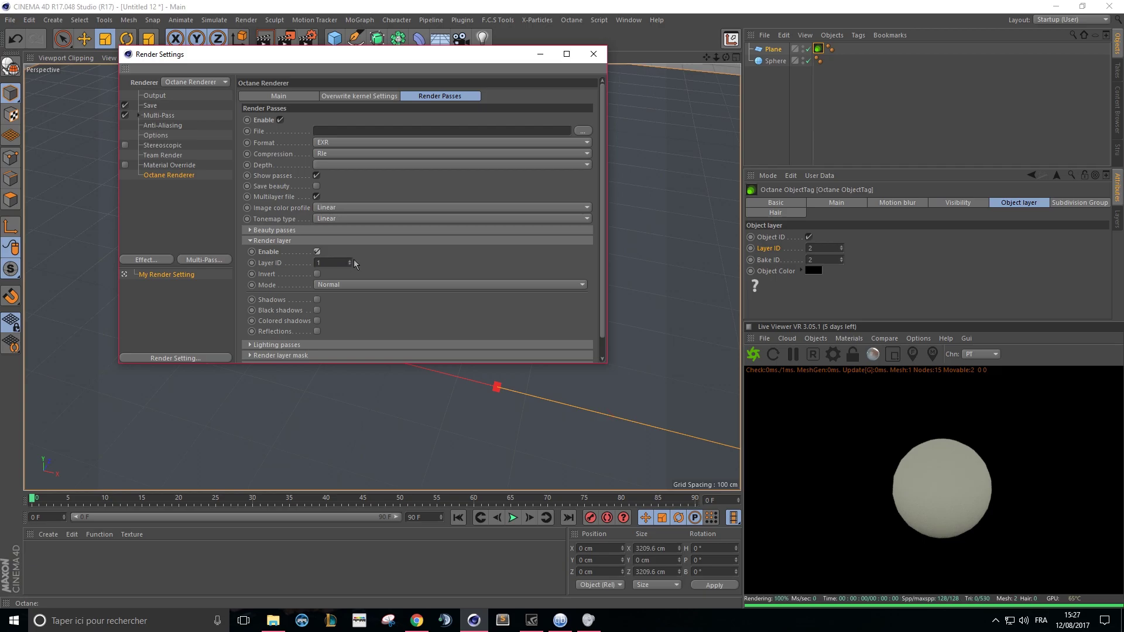
pyautogui.click(350, 261)
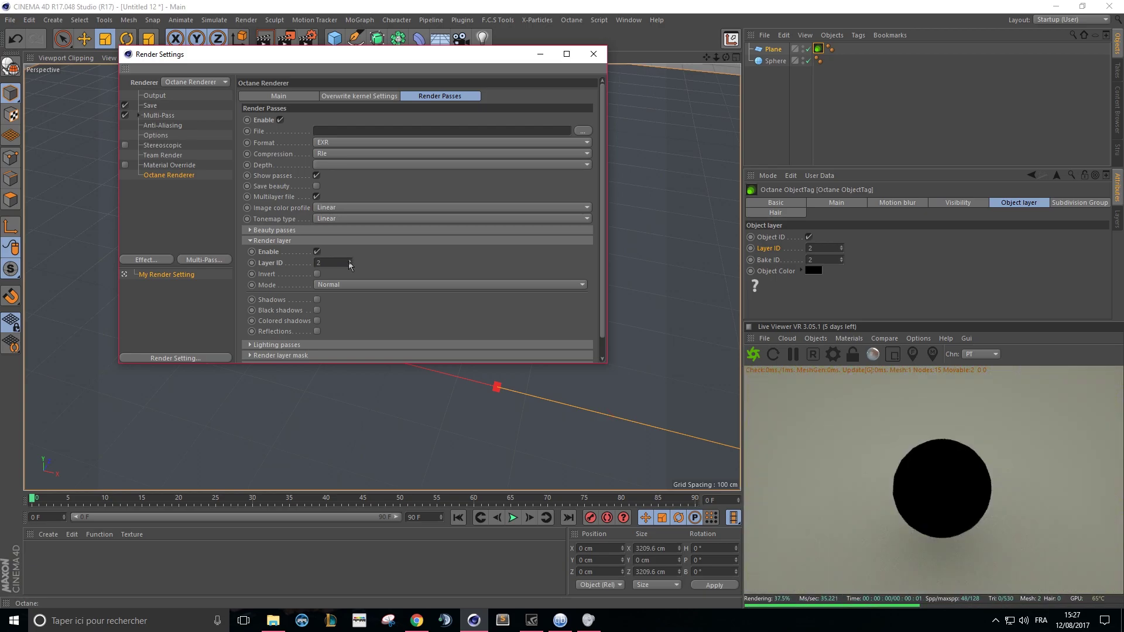
pyautogui.click(317, 274)
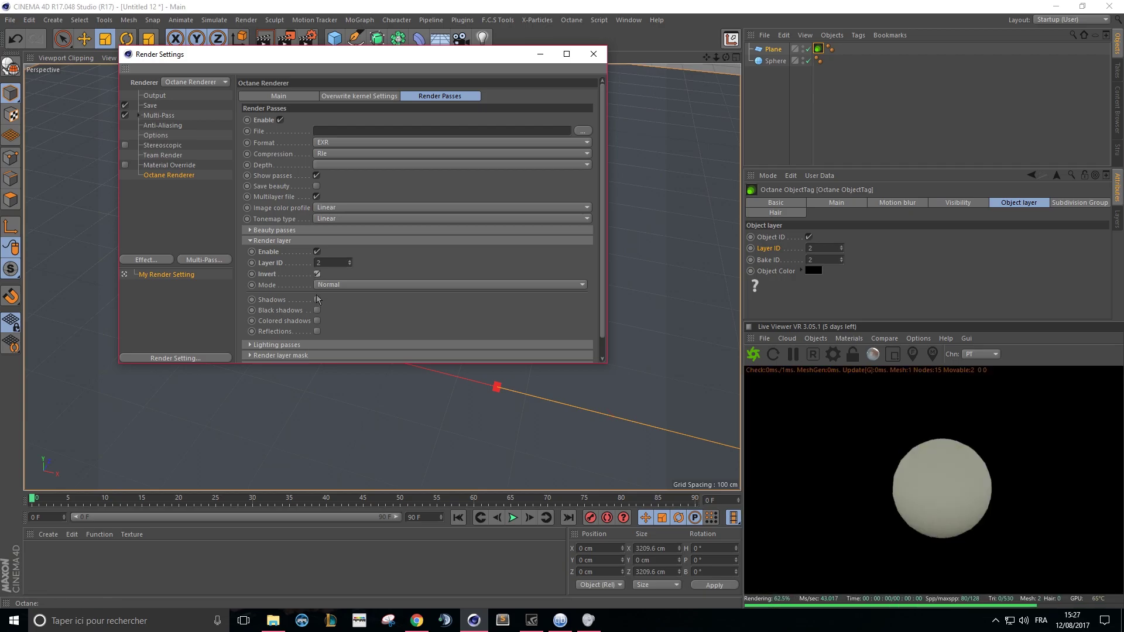
pyautogui.click(317, 300)
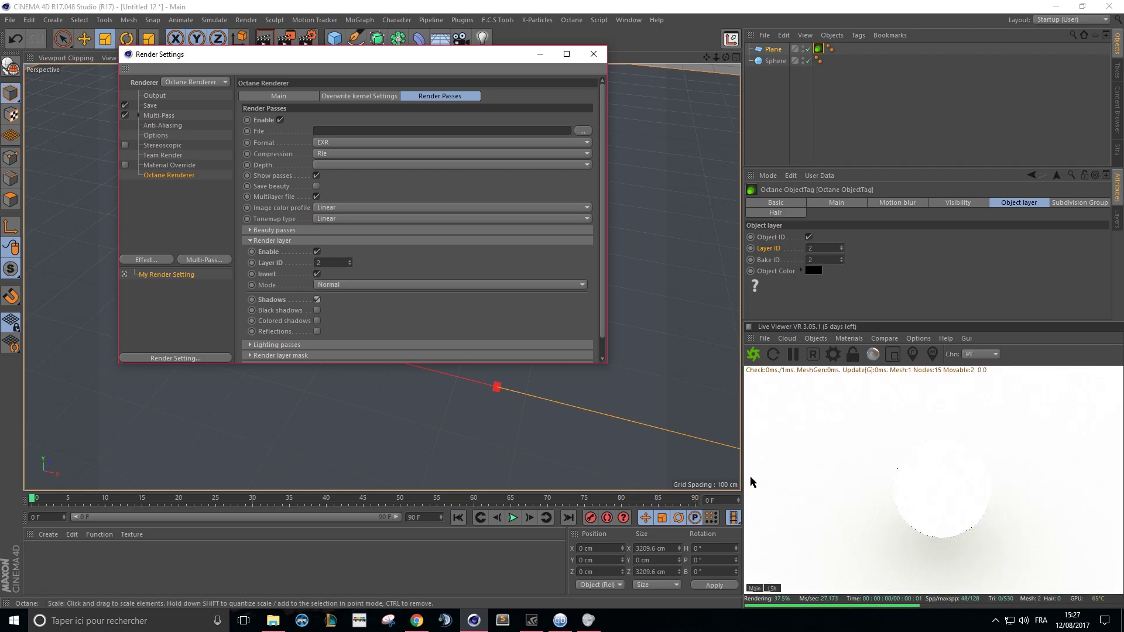
# Compare the Main and shadow layer passes with Invert toggled, leave Invert on, and close settings
pyautogui.click(750, 593)
pyautogui.click(752, 590)
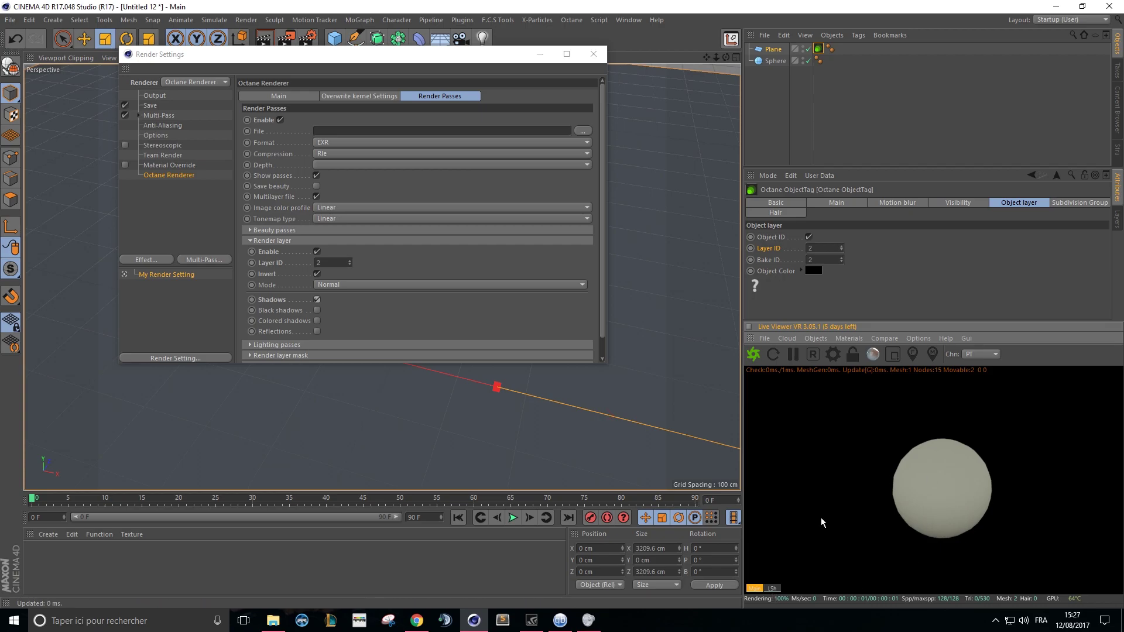
pyautogui.click(771, 589)
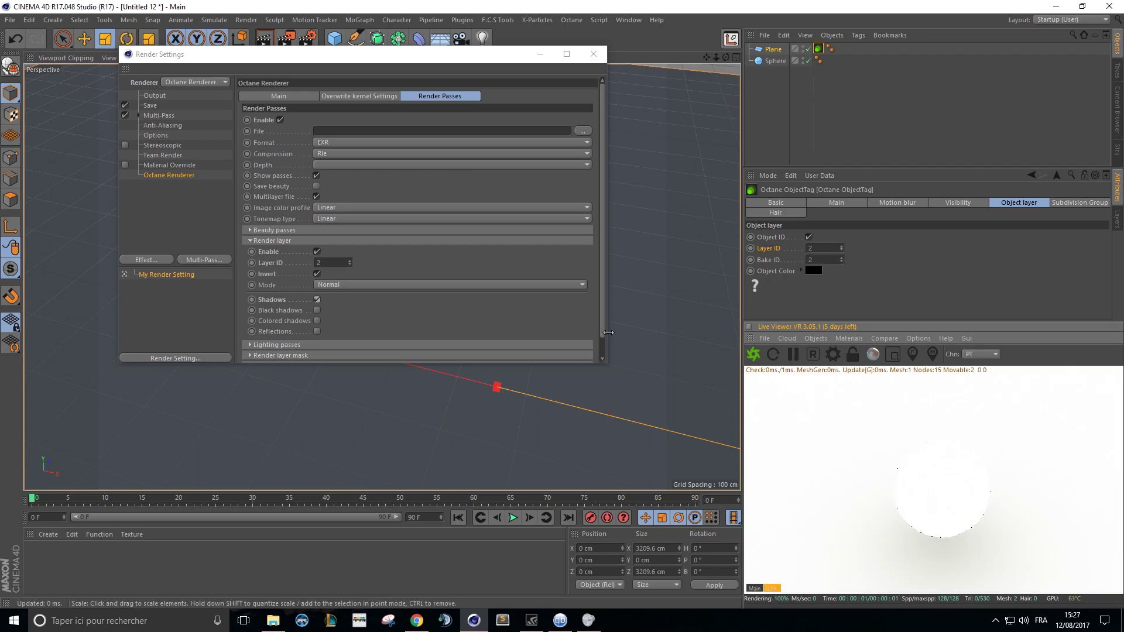
pyautogui.click(317, 274)
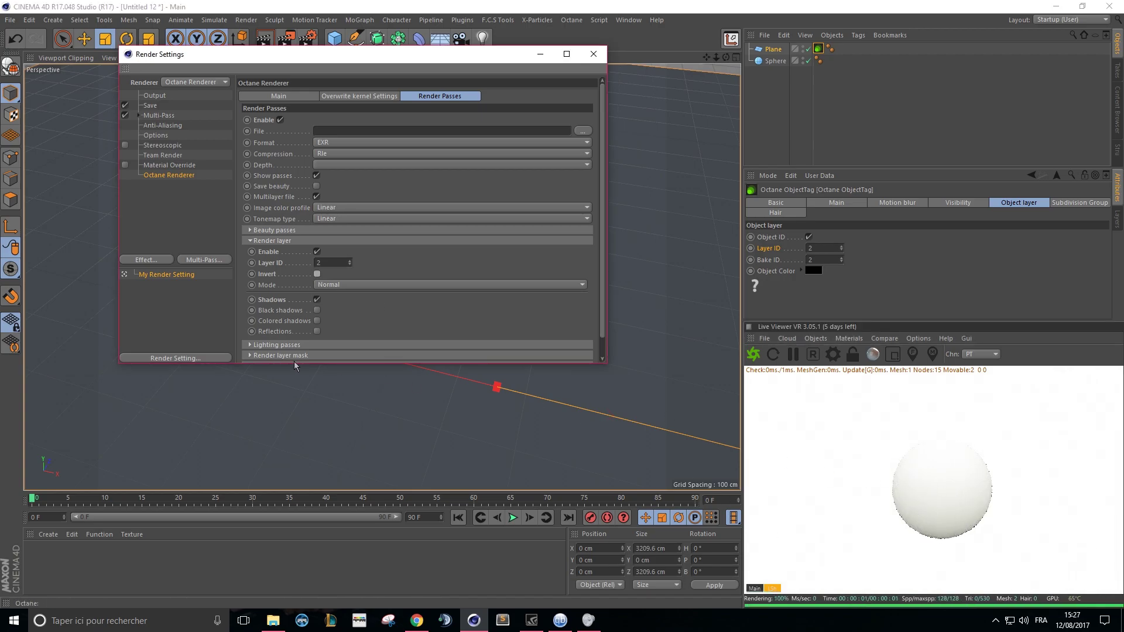
pyautogui.click(318, 274)
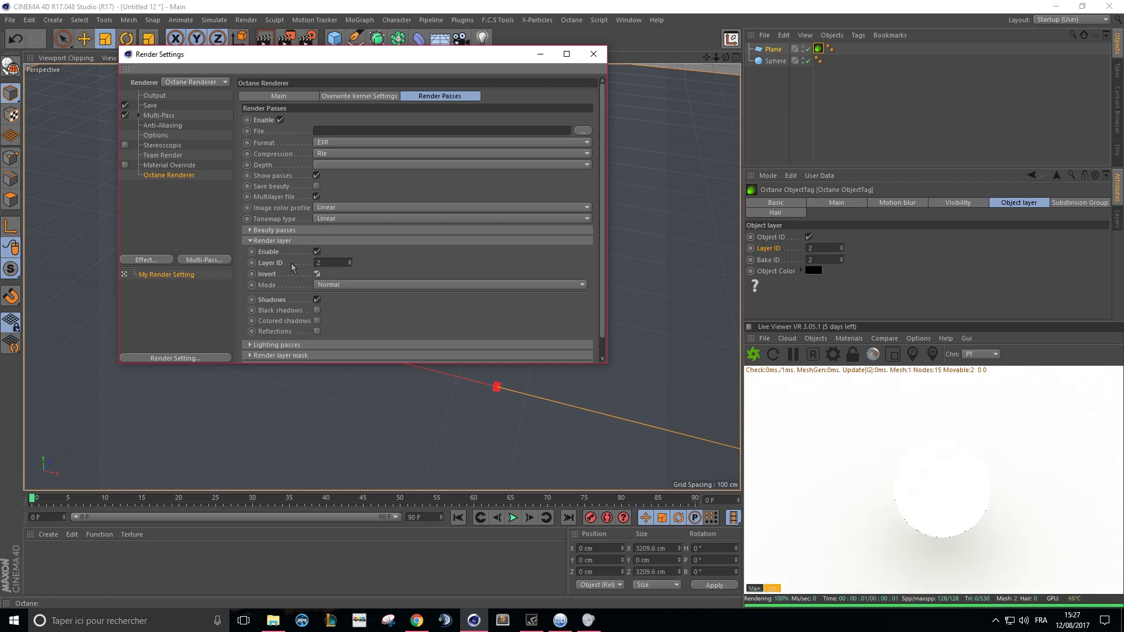
pyautogui.moveTo(443, 56); pyautogui.dragTo(651, 65)
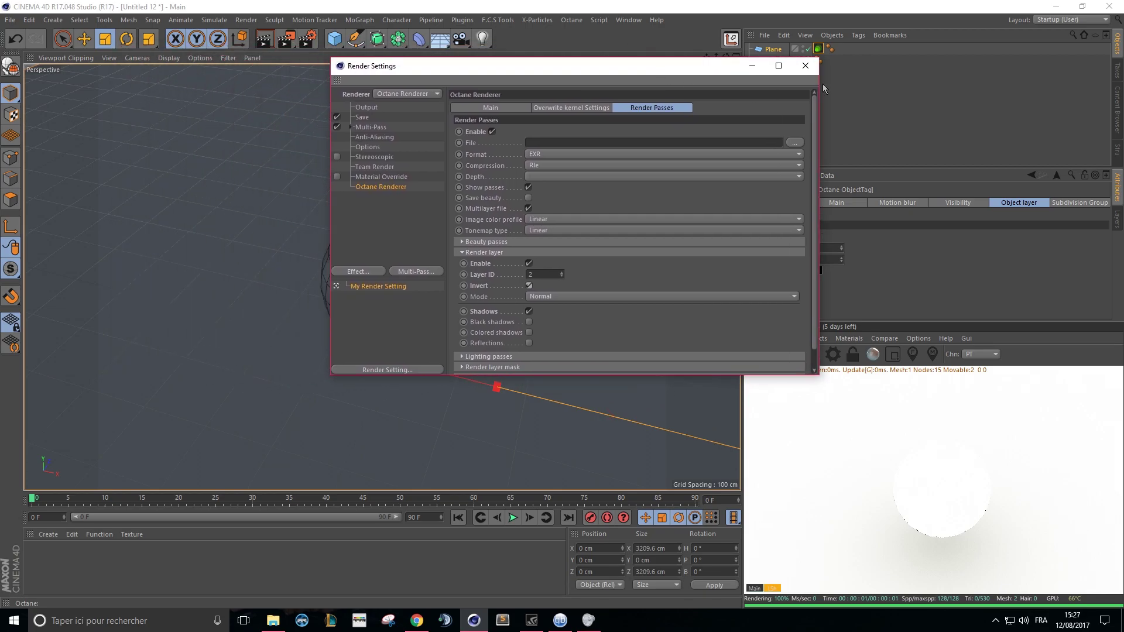
pyautogui.click(801, 63)
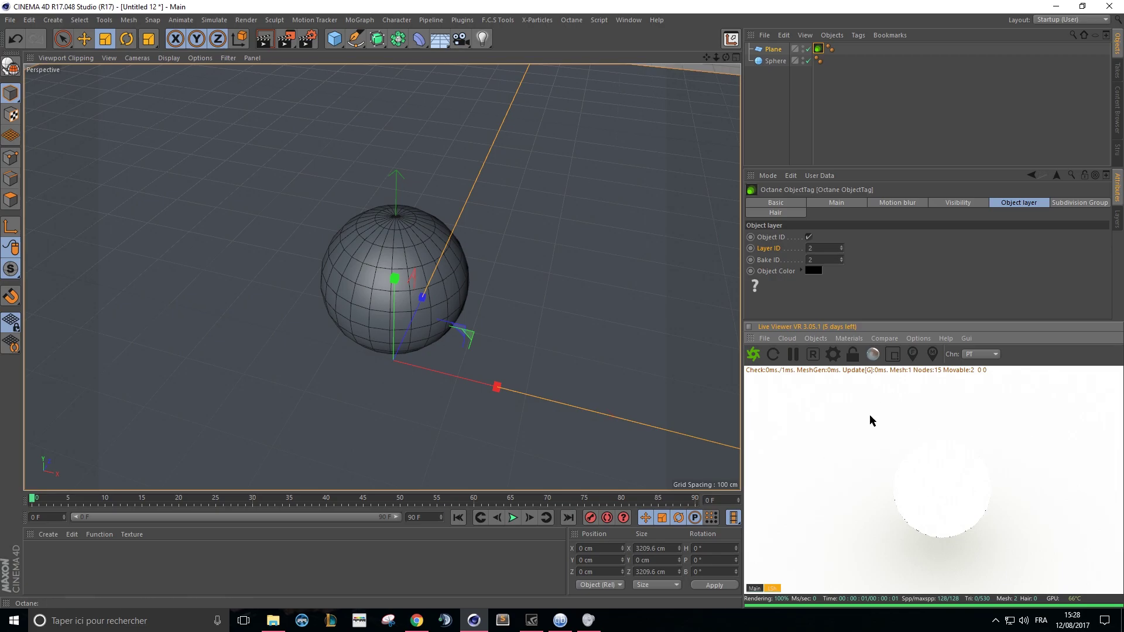
# Enable Alpha channel in the Octane Settings kernel and close the window
pyautogui.click(833, 354)
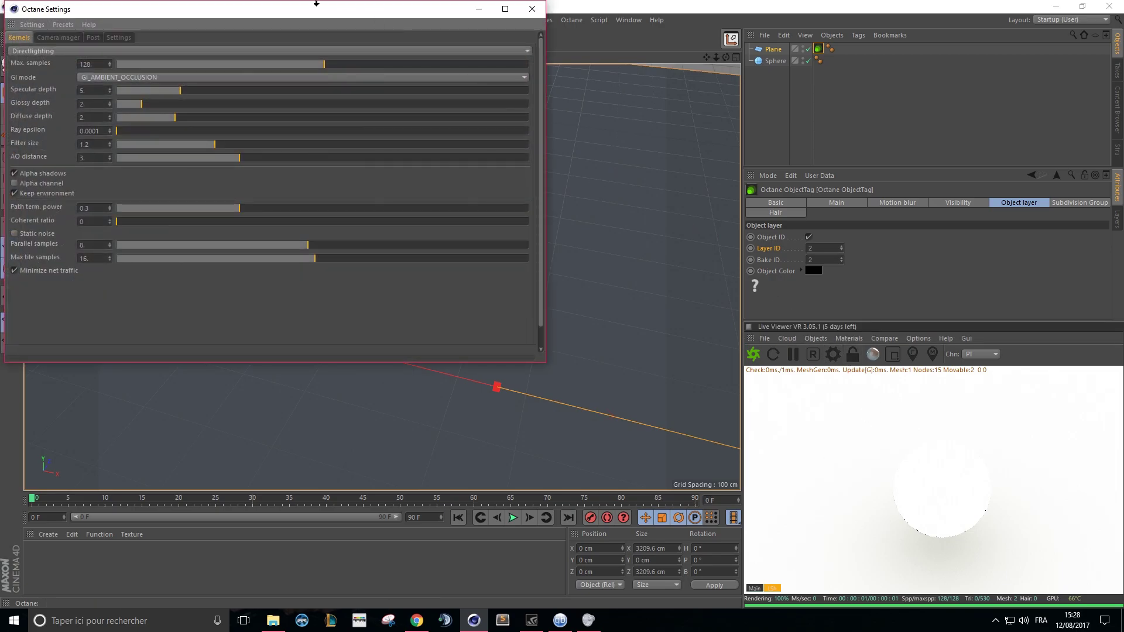
pyautogui.moveTo(310, 11); pyautogui.dragTo(457, 81)
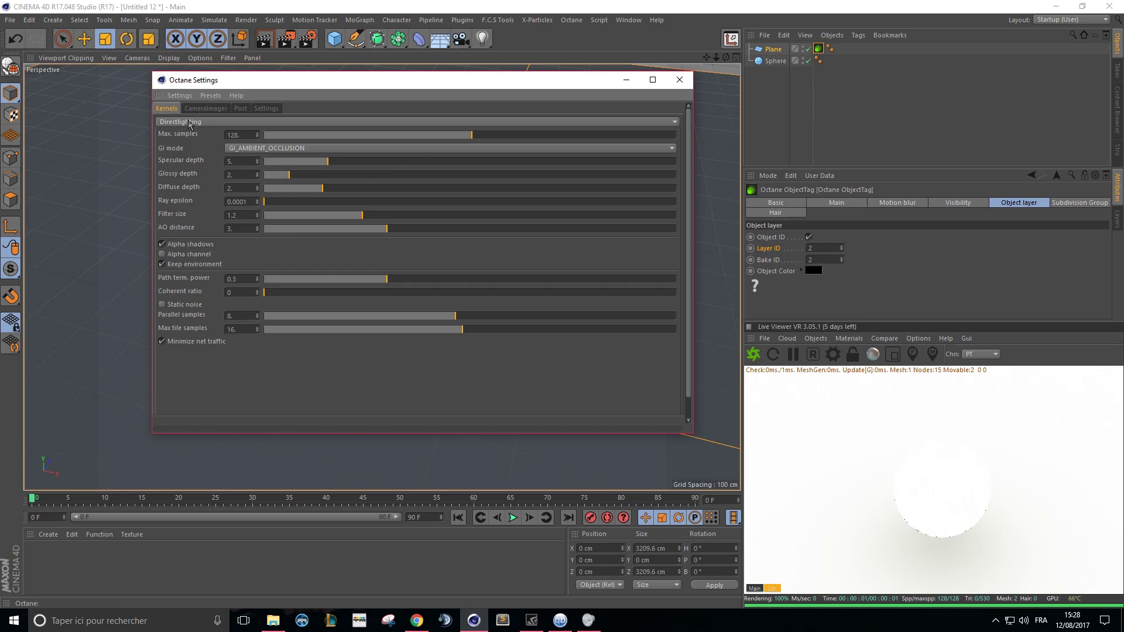
pyautogui.click(162, 255)
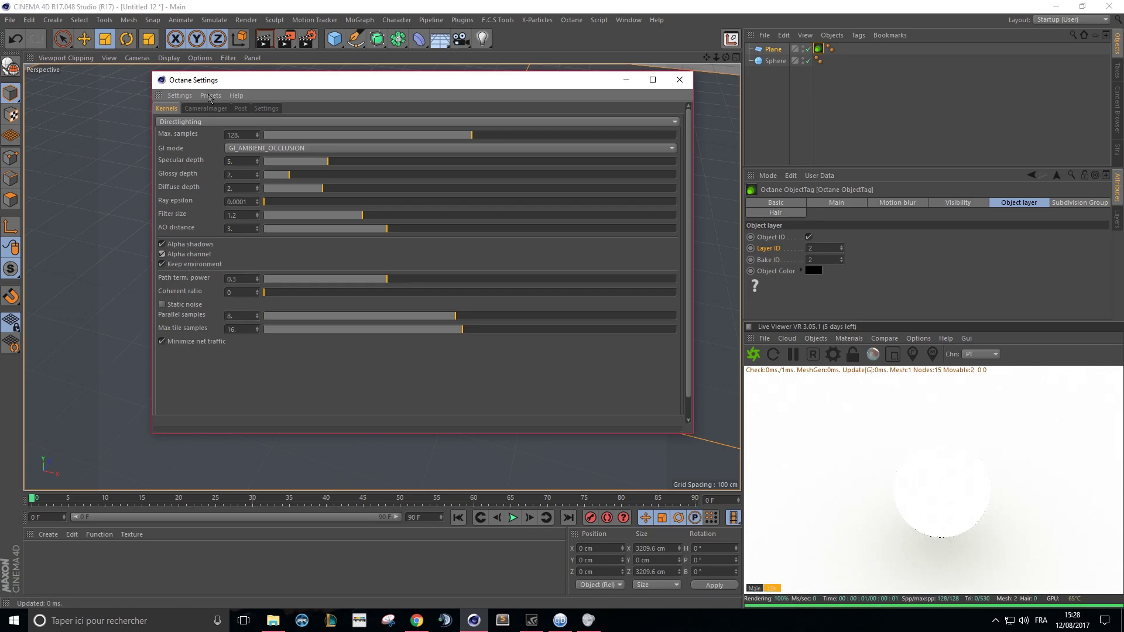
pyautogui.click(680, 79)
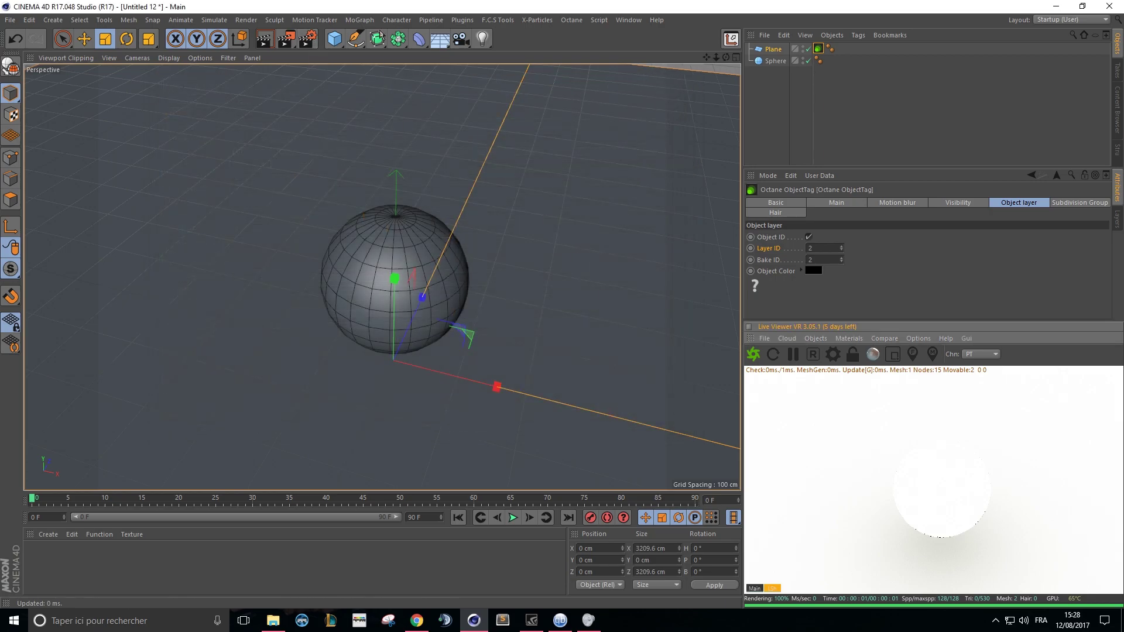
# Change the render layer from Shadows to Black shadows in Render Passes and close settings
pyautogui.click(308, 39)
pyautogui.moveTo(508, 80); pyautogui.dragTo(288, 90)
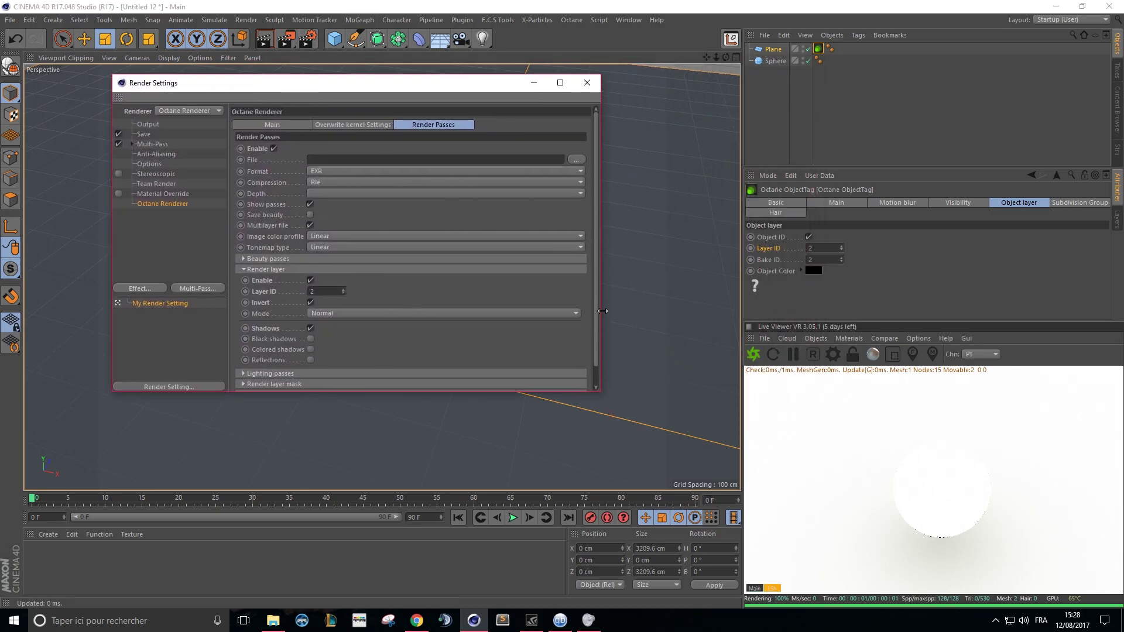
pyautogui.click(310, 340)
pyautogui.click(790, 588)
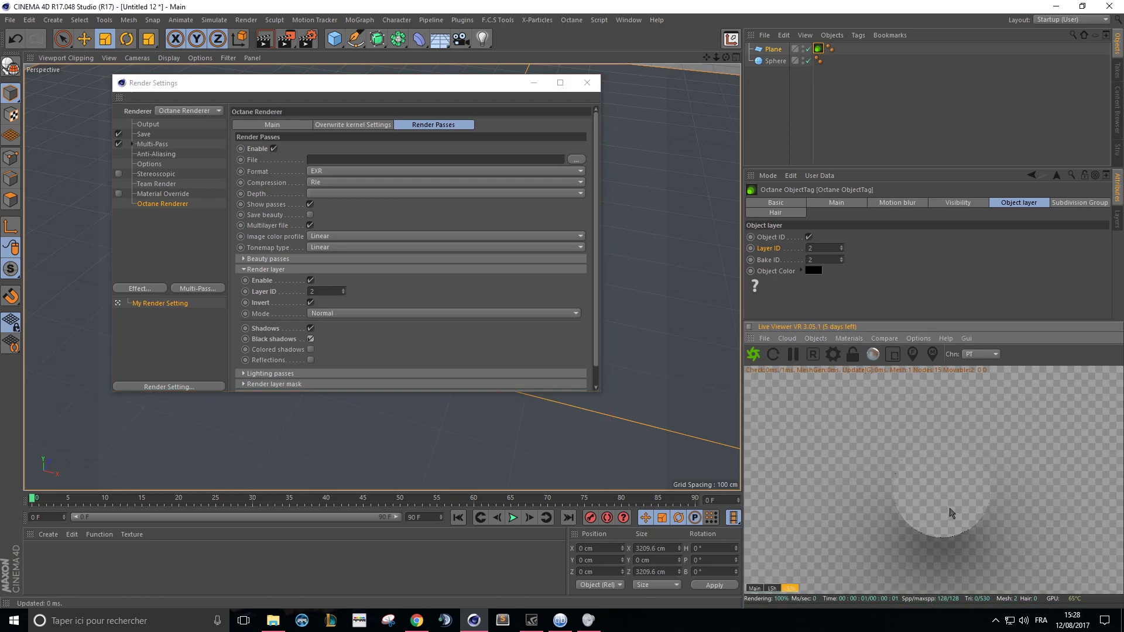
pyautogui.click(310, 328)
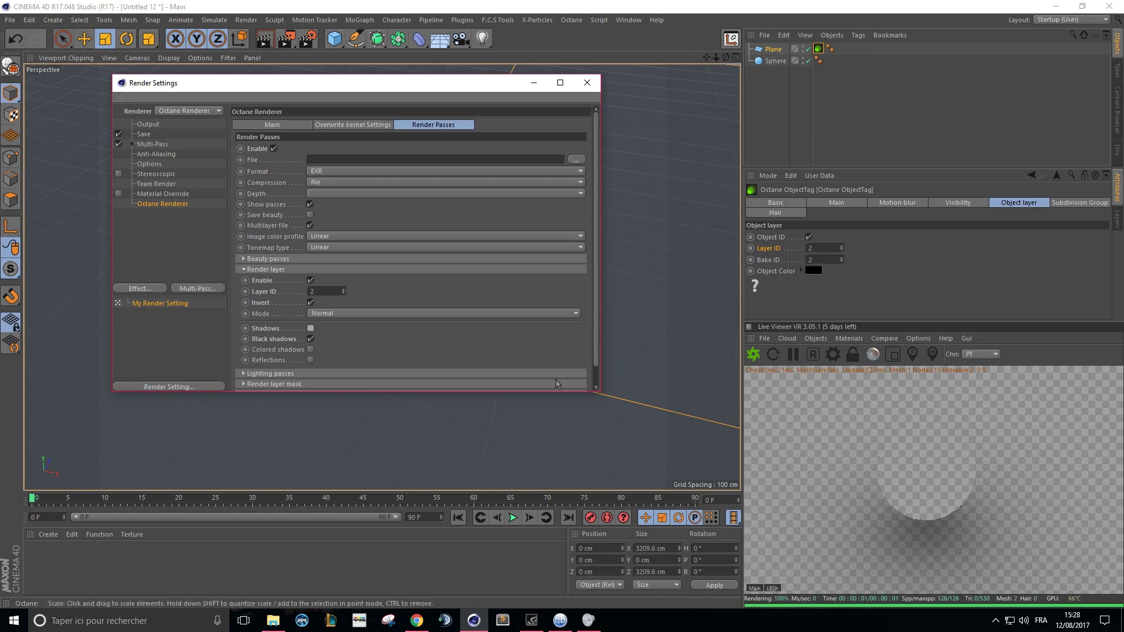
pyautogui.click(587, 82)
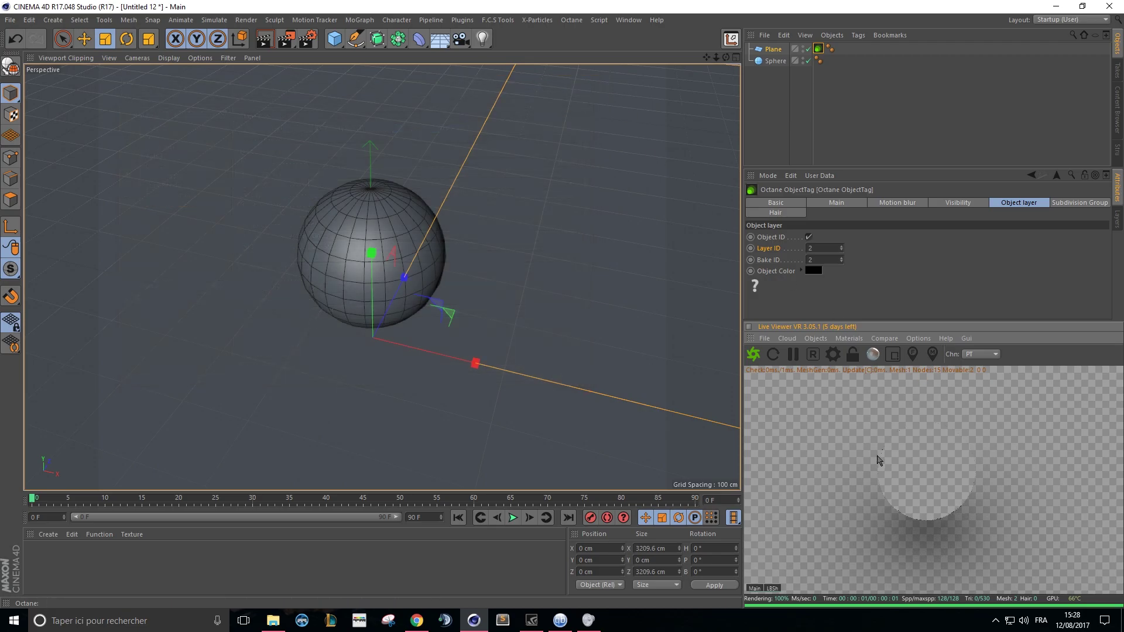
pyautogui.click(766, 99)
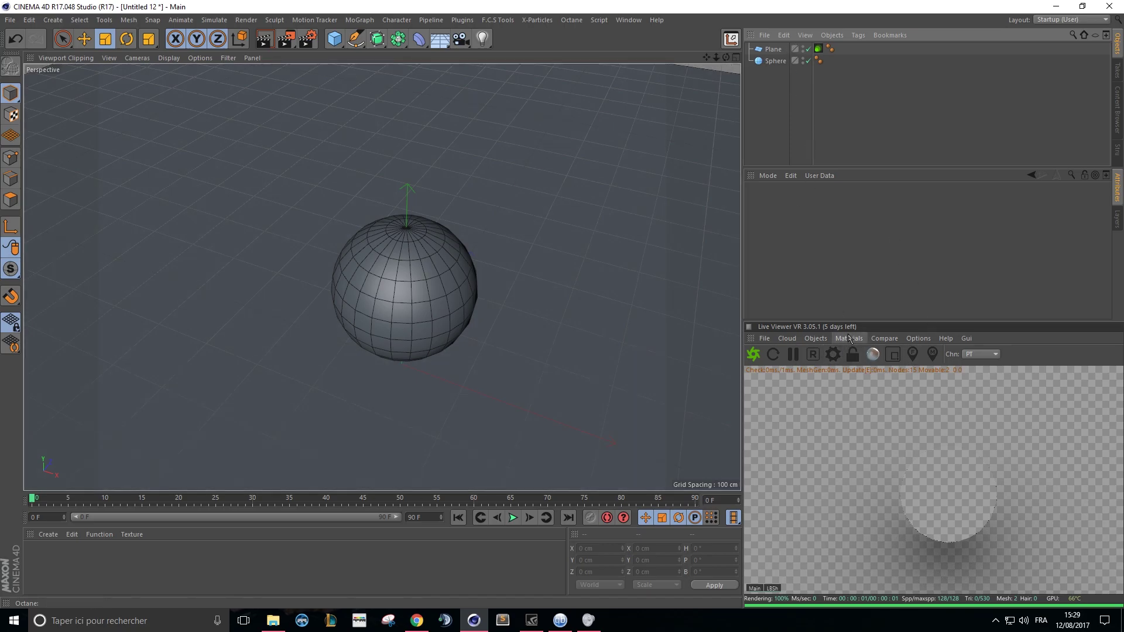
# Create an Octane Diffuse material and review its common settings in the Material Editor
pyautogui.click(849, 339)
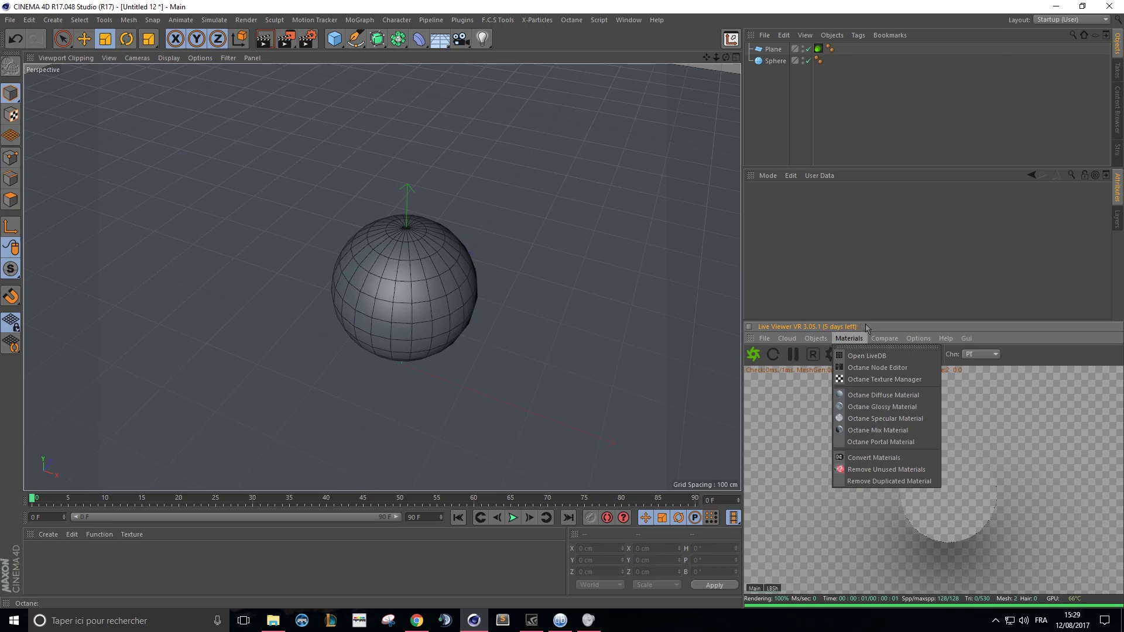
pyautogui.click(884, 396)
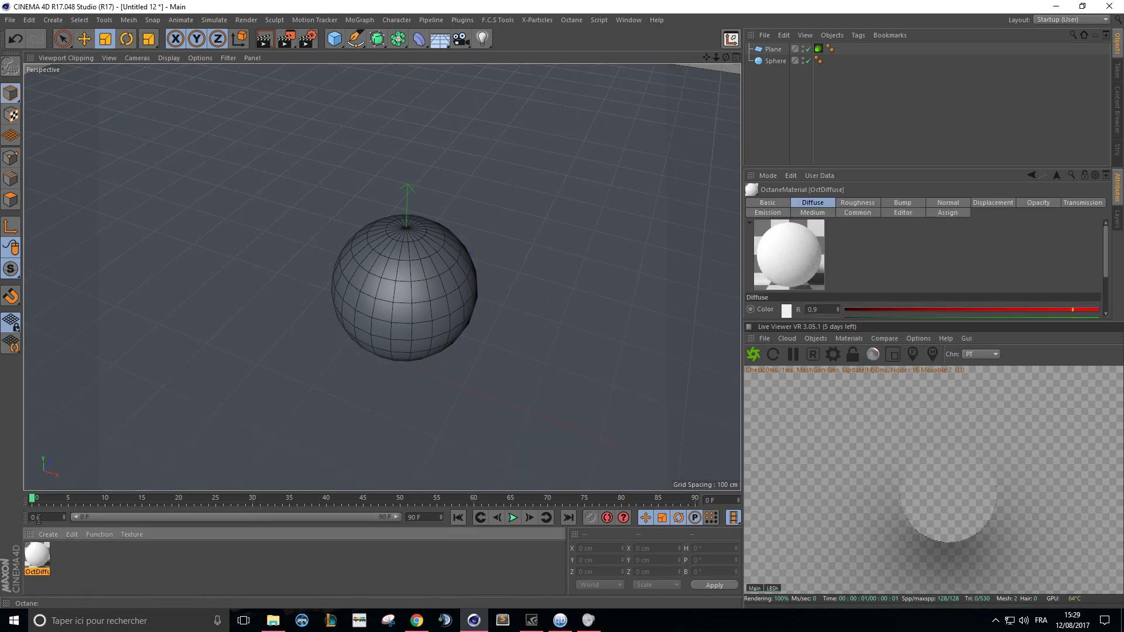
pyautogui.doubleClick(35, 559)
pyautogui.click(326, 91)
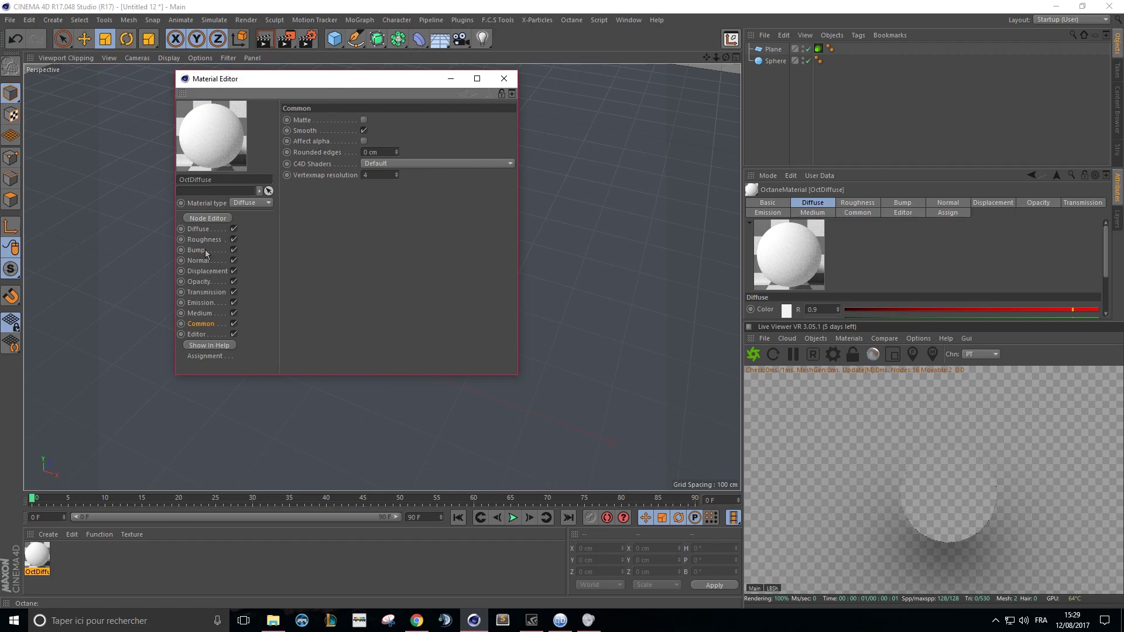
pyautogui.click(202, 313)
pyautogui.click(202, 325)
pyautogui.click(504, 78)
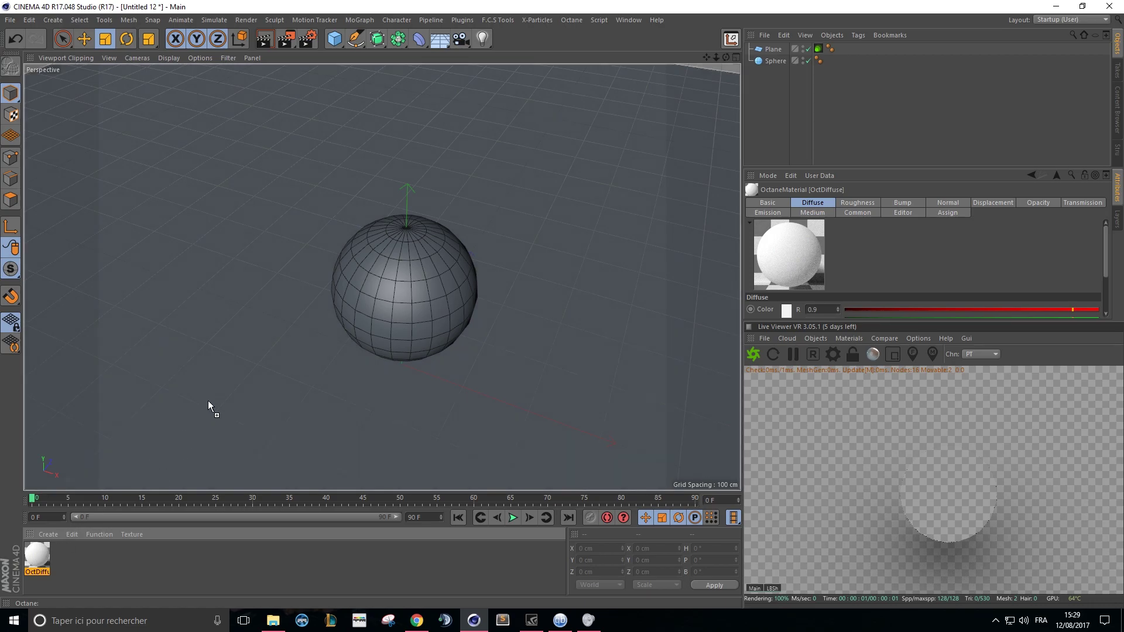
# Apply the OctDiffuse material to the plane
pyautogui.moveTo(208, 402); pyautogui.dragTo(226, 381)
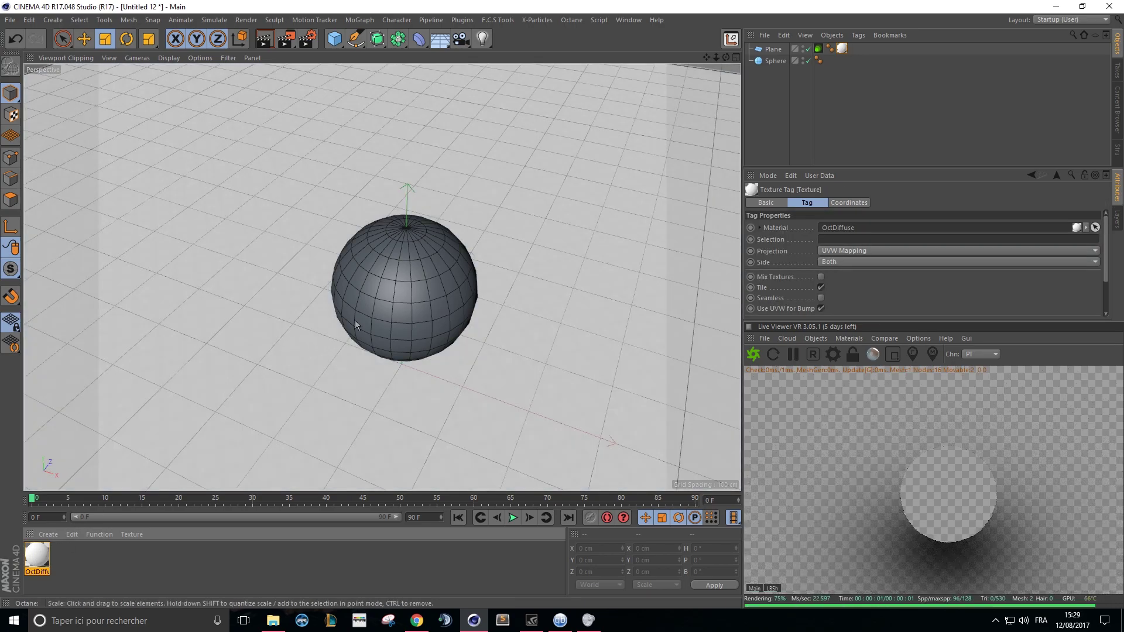
pyautogui.keyDown('alt'); pyautogui.moveTo(423, 303); pyautogui.dragTo(410, 261, button='middle'); pyautogui.keyUp('alt')
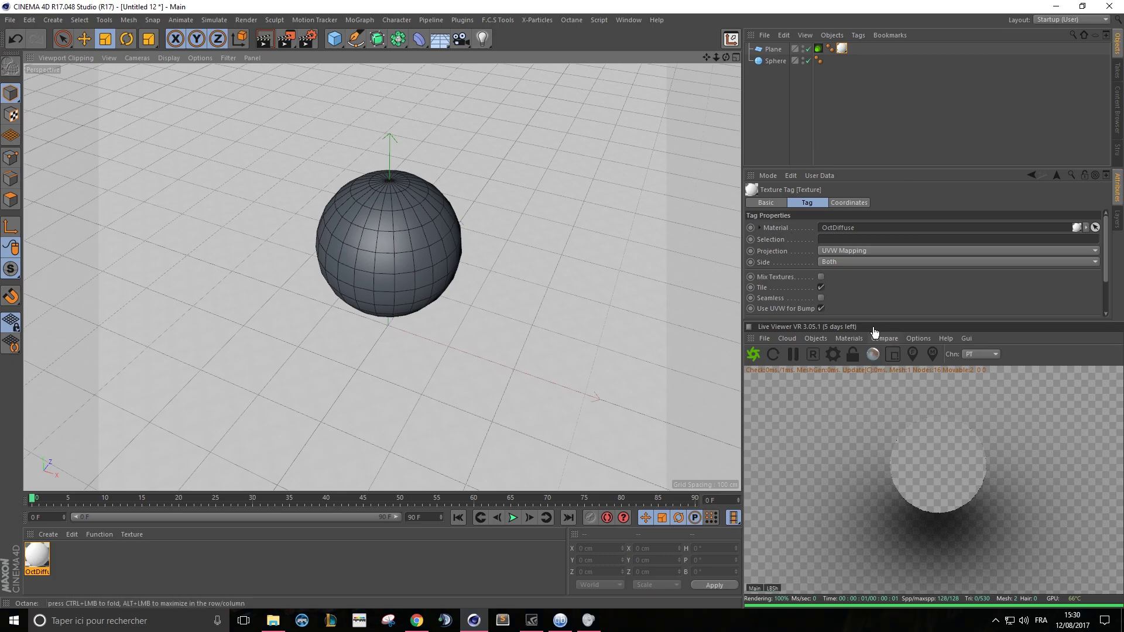
pyautogui.click(381, 246)
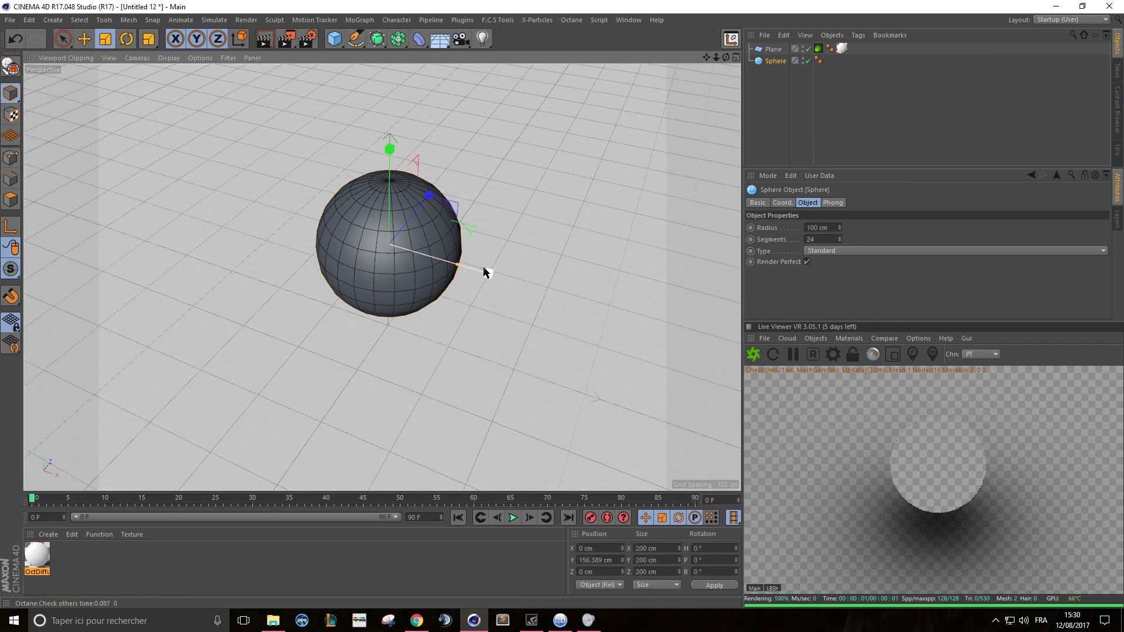
# Create an Octane Glossy material with Diffuse off and Index lowered to 1
pyautogui.click(855, 340)
pyautogui.click(882, 406)
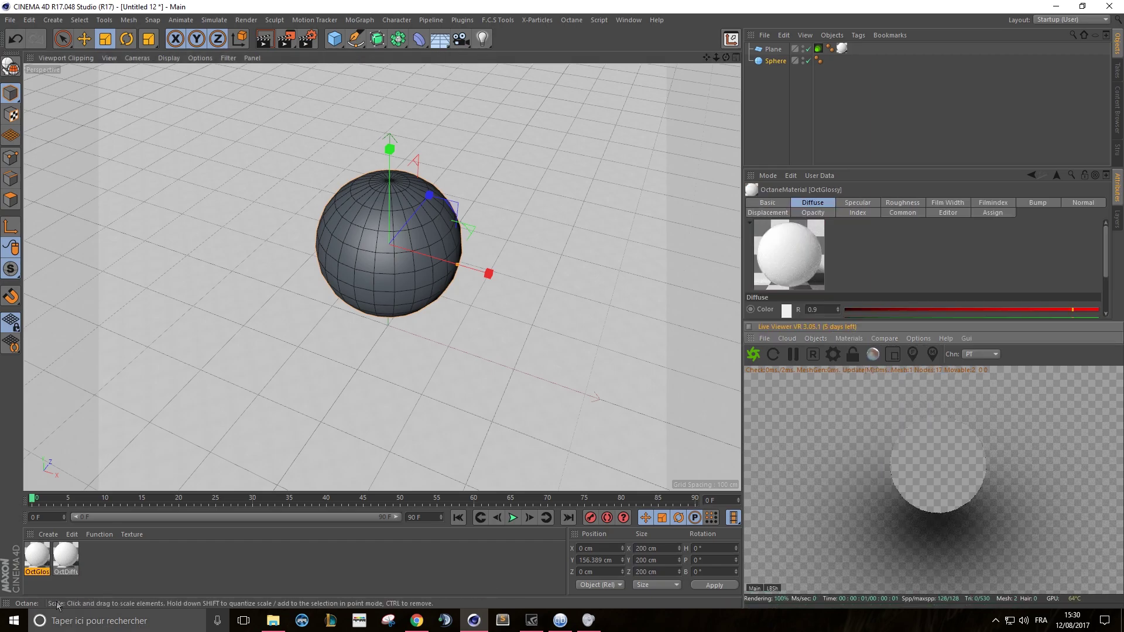
pyautogui.doubleClick(37, 555)
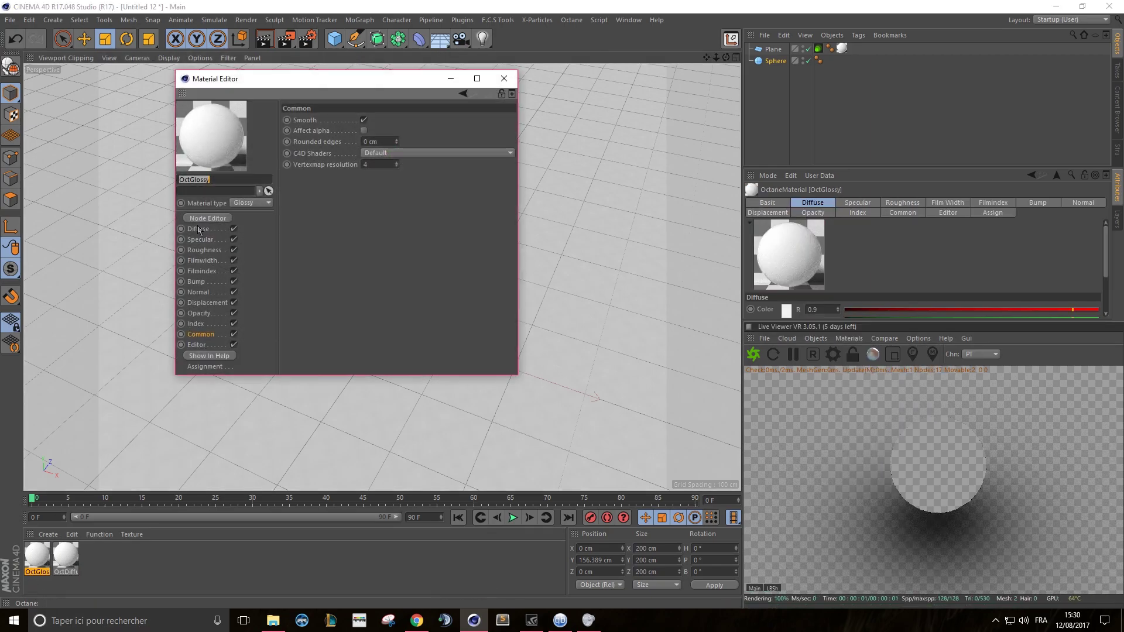
pyautogui.click(234, 228)
pyautogui.click(197, 323)
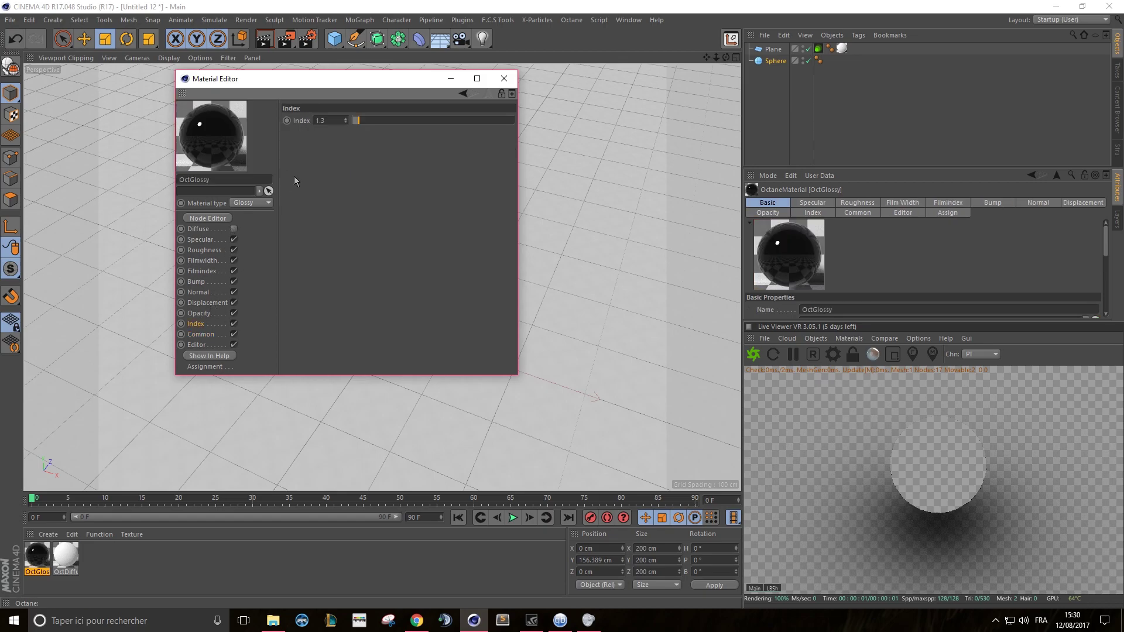
pyautogui.moveTo(373, 121); pyautogui.dragTo(301, 151)
pyautogui.click(503, 78)
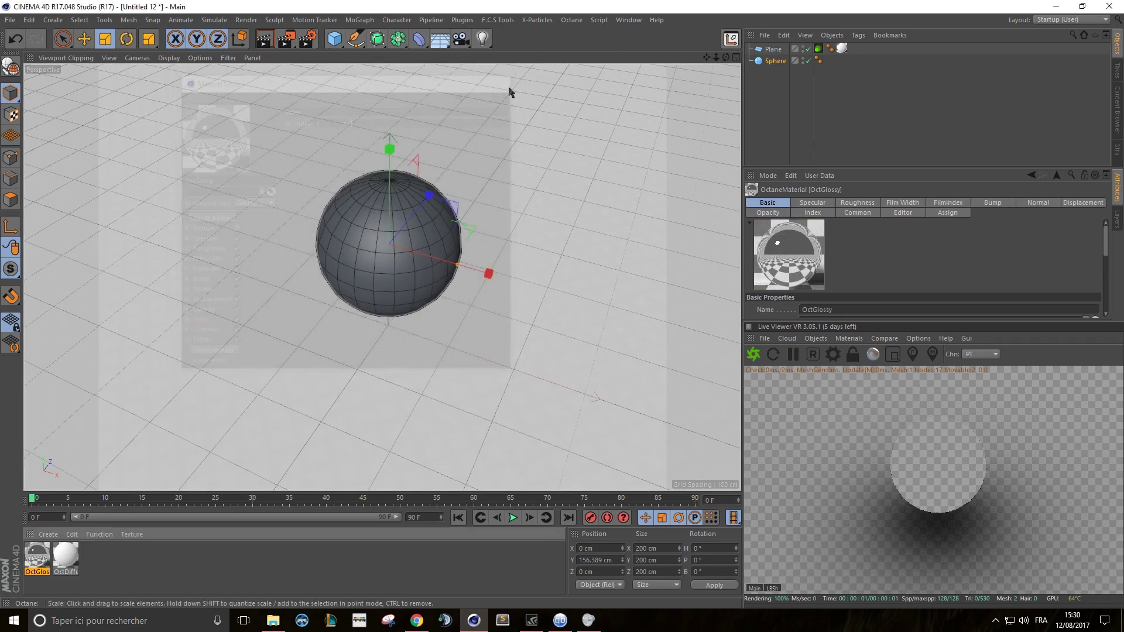
# Apply the OctGlossy material to the sphere, removing the duplicate material tag
pyautogui.click(90, 553)
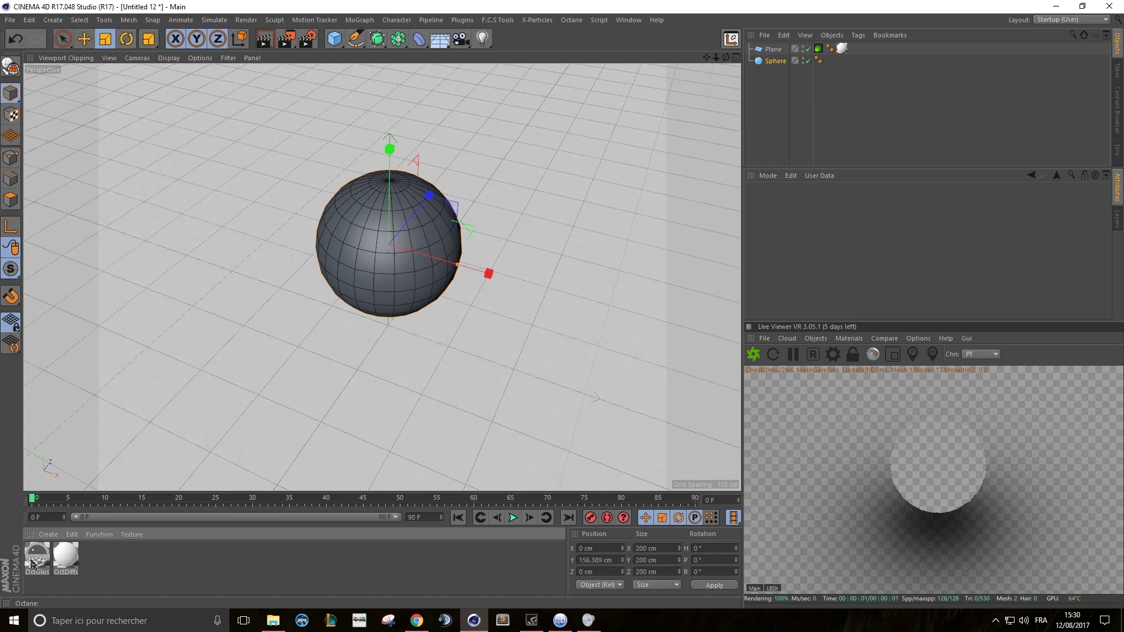
pyautogui.moveTo(32, 565); pyautogui.dragTo(372, 250)
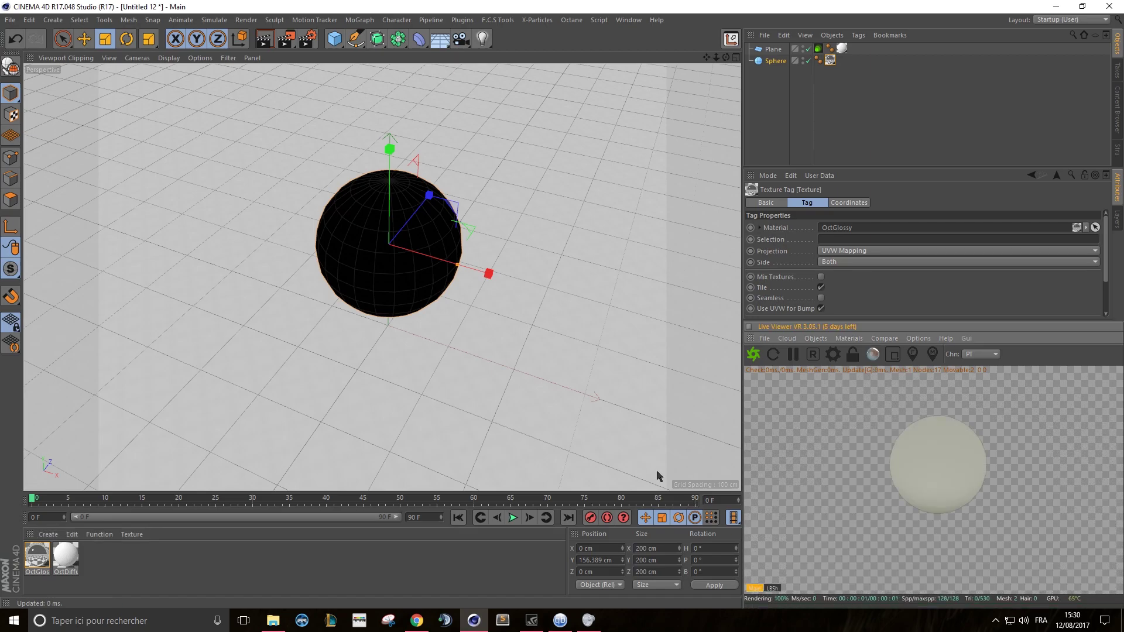
pyautogui.moveTo(36, 555); pyautogui.dragTo(378, 291)
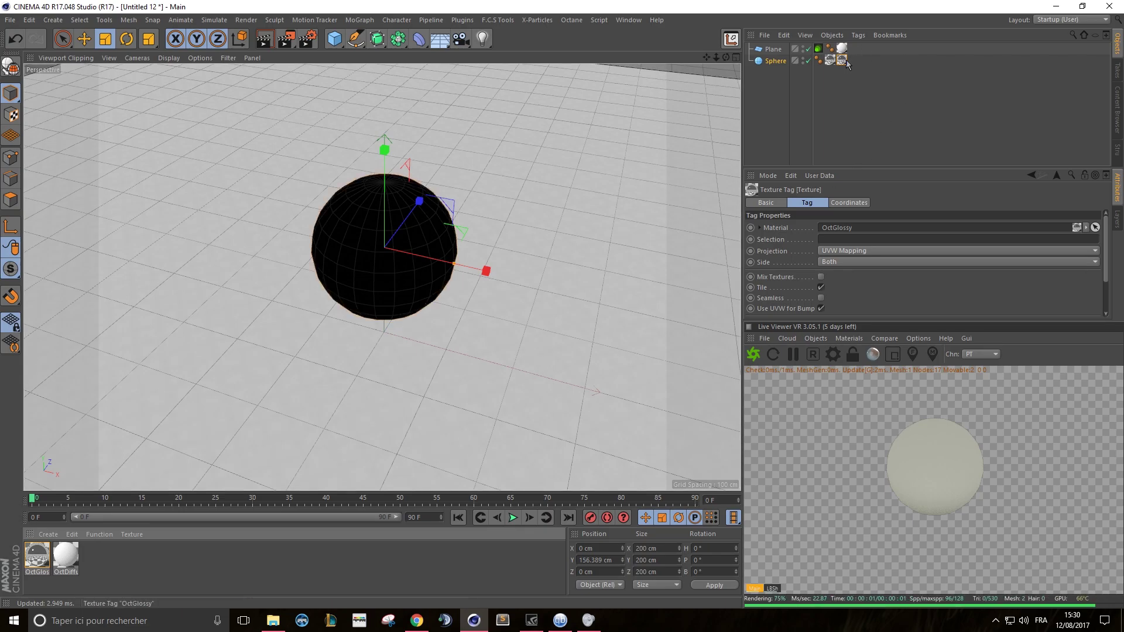
pyautogui.press('Delete')
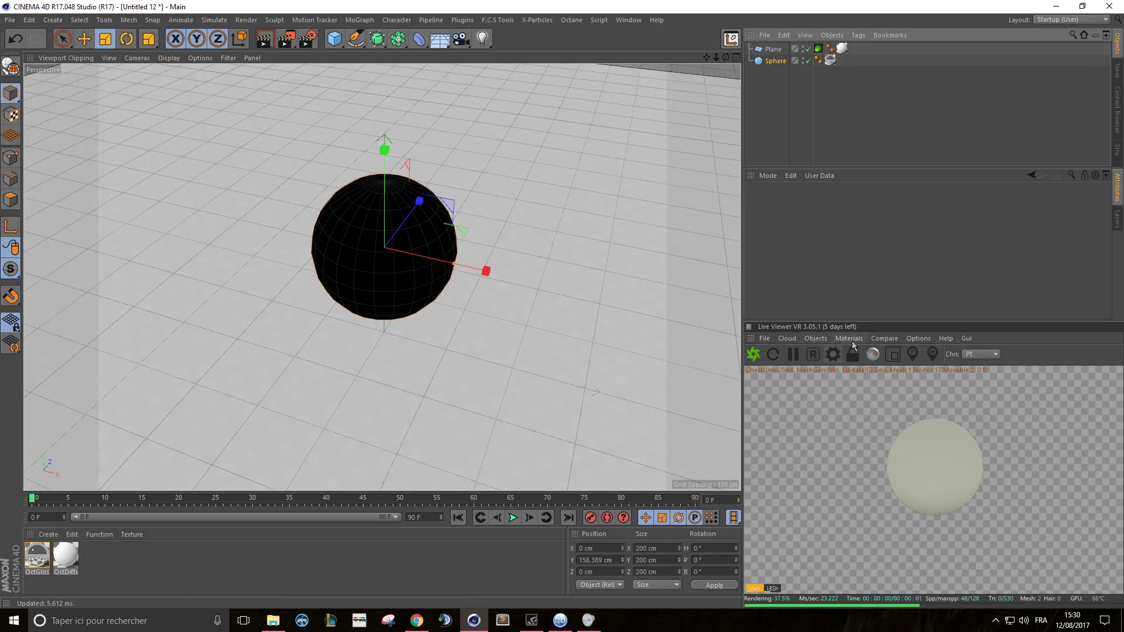
pyautogui.click(814, 338)
# Add an Octane Daylight and tick Matte on the OctDiffuse material so the plane catches shadows
pyautogui.click(831, 391)
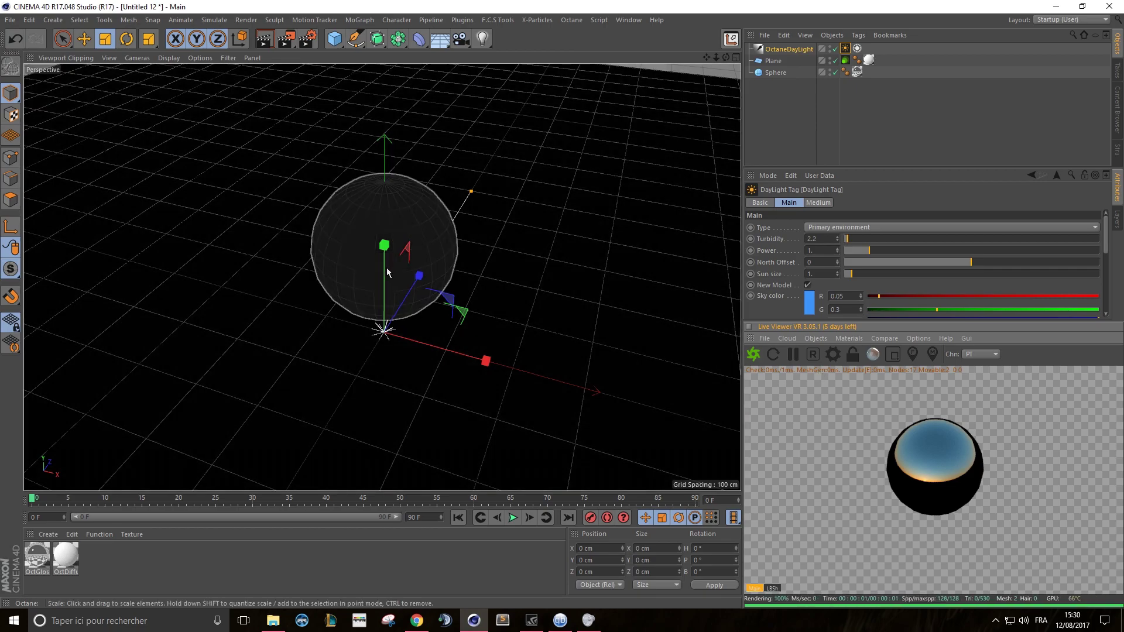
pyautogui.moveTo(386, 268)
pyautogui.keyDown('alt'); pyautogui.mouseDown()
pyautogui.moveTo(393, 232)
pyautogui.moveTo(388, 247)
pyautogui.moveTo(460, 223)
pyautogui.mouseUp(); pyautogui.keyUp('alt')
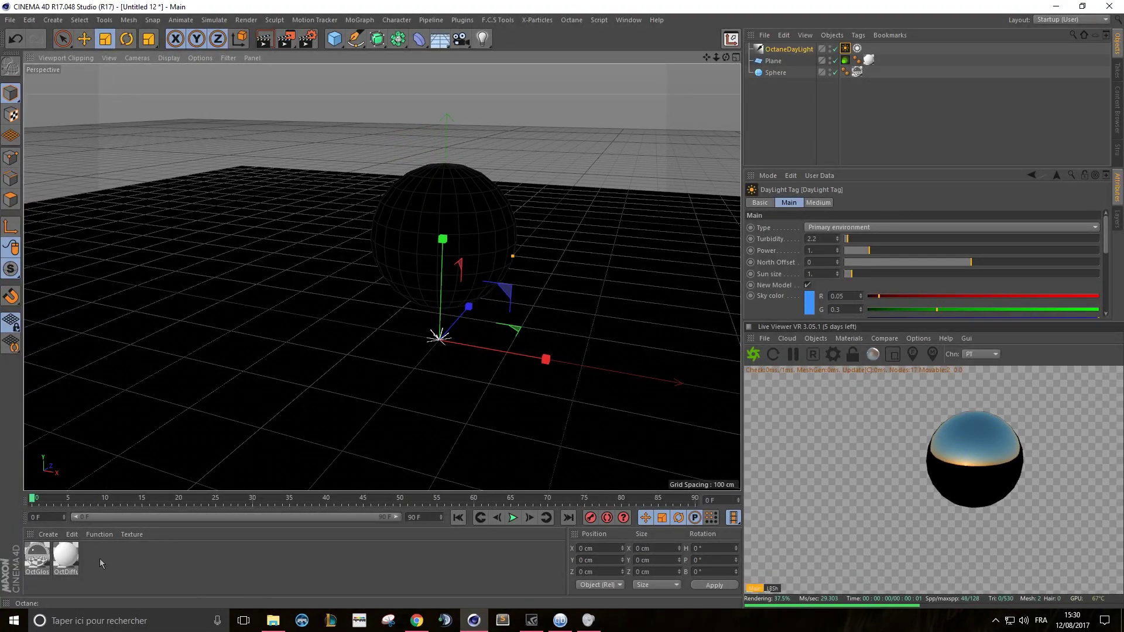
pyautogui.doubleClick(73, 561)
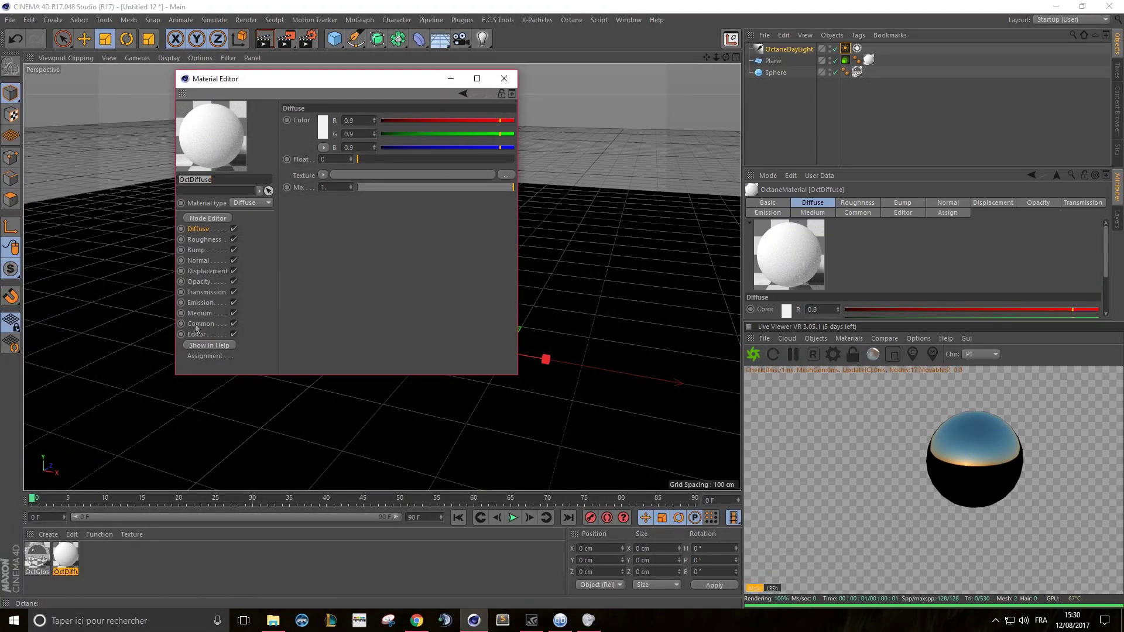
pyautogui.click(199, 326)
pyautogui.moveTo(381, 82); pyautogui.dragTo(495, 139)
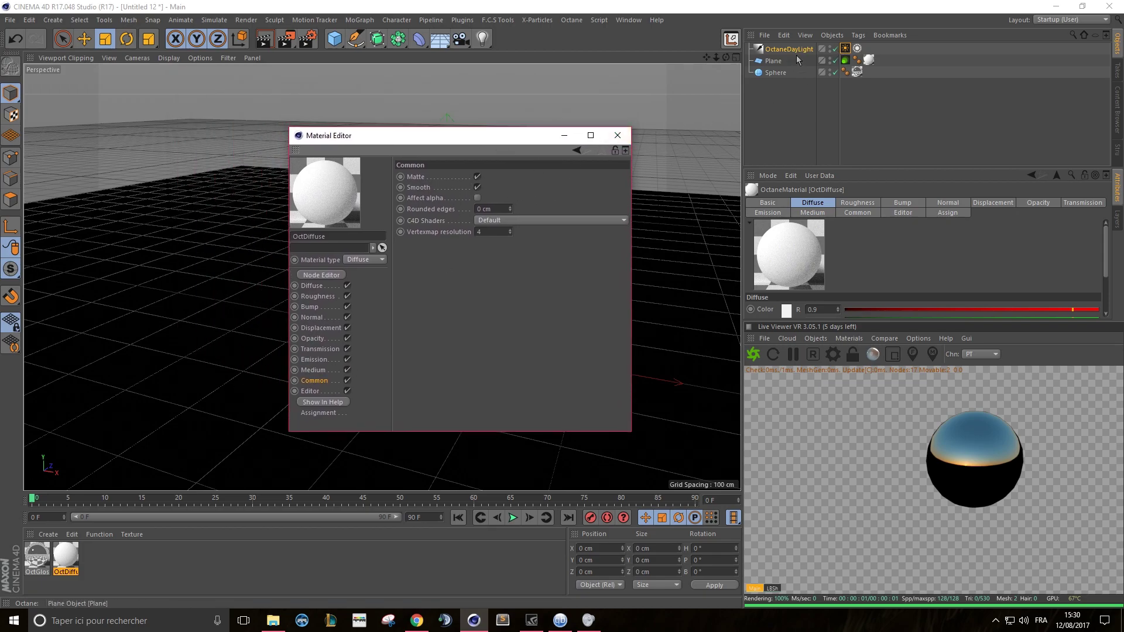
pyautogui.click(478, 177)
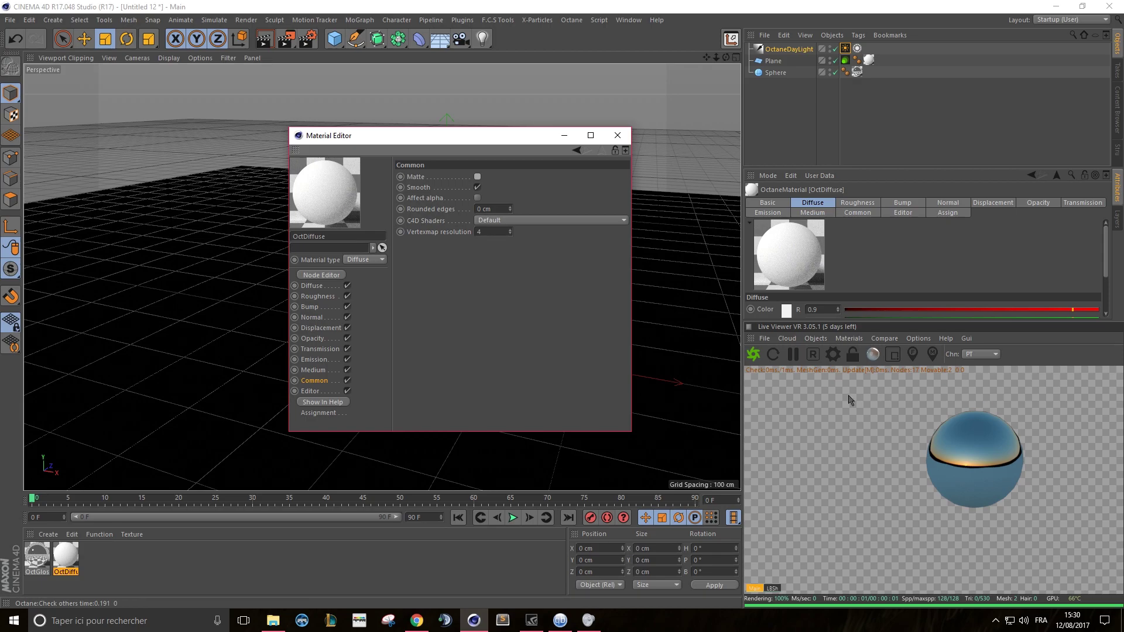
pyautogui.click(477, 177)
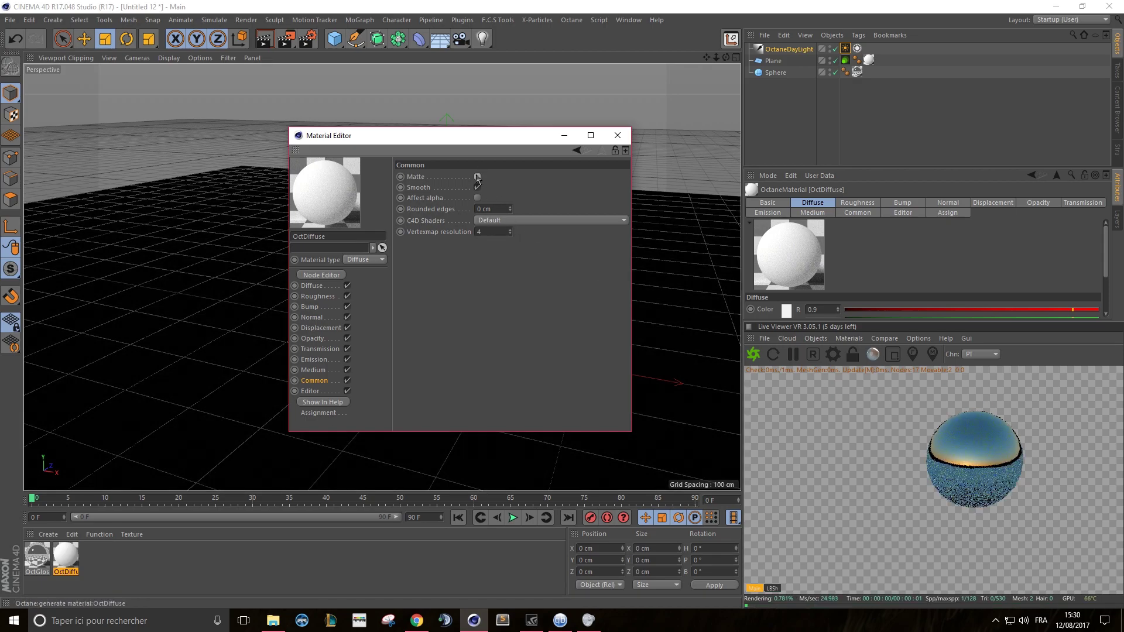
pyautogui.click(477, 176)
pyautogui.moveTo(452, 141); pyautogui.dragTo(317, 134)
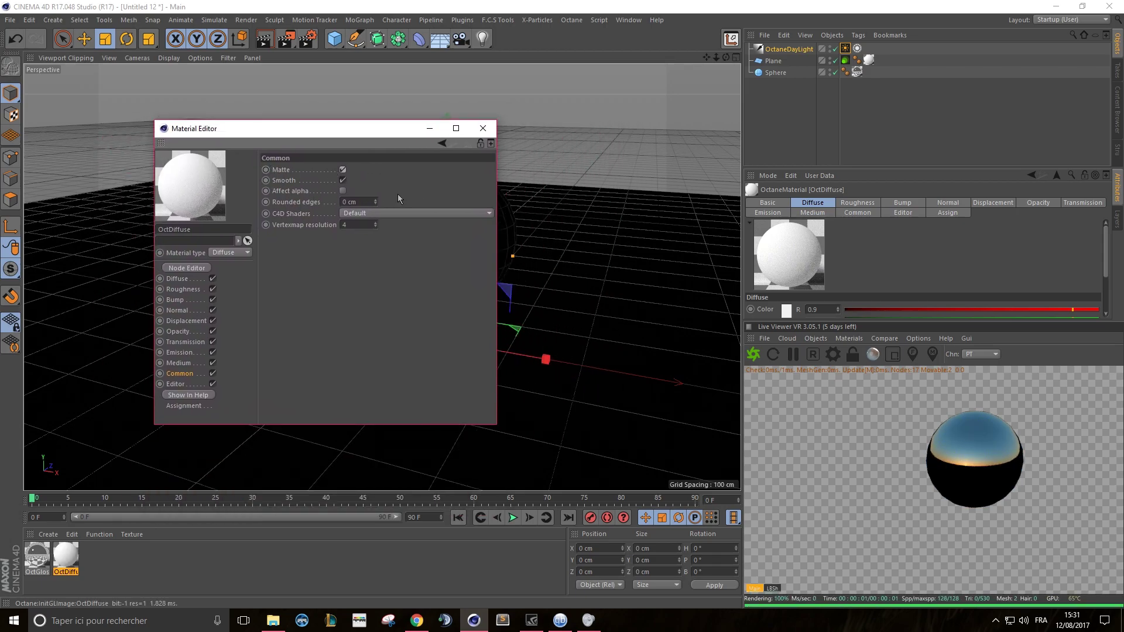
# Lower the sphere along Y to about 62 cm with the Move tool
pyautogui.click(482, 128)
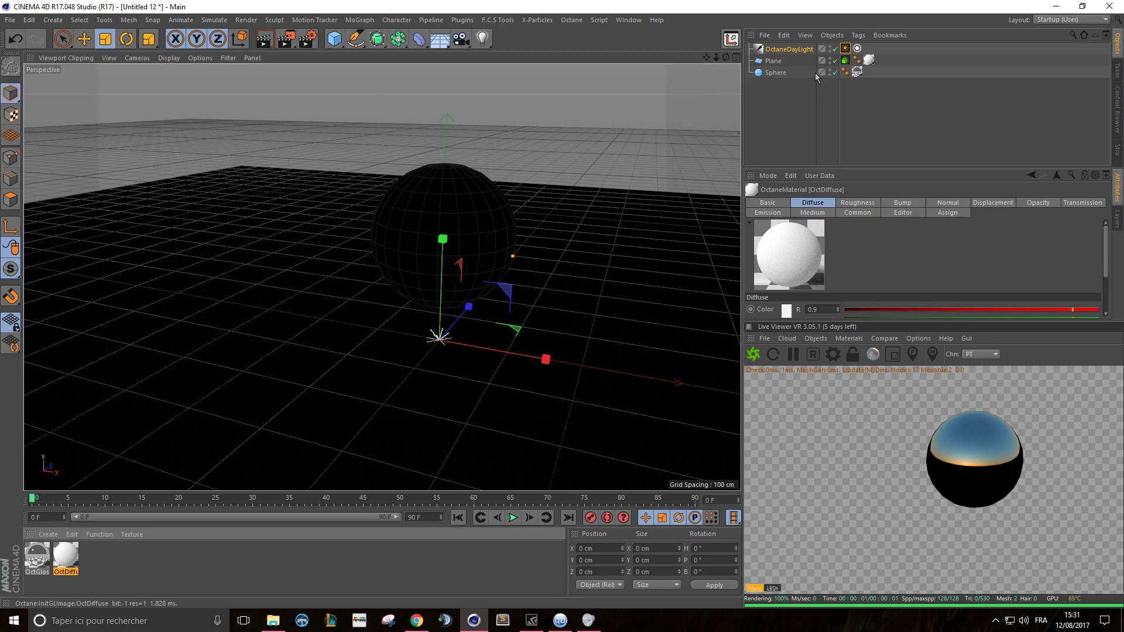
pyautogui.click(774, 73)
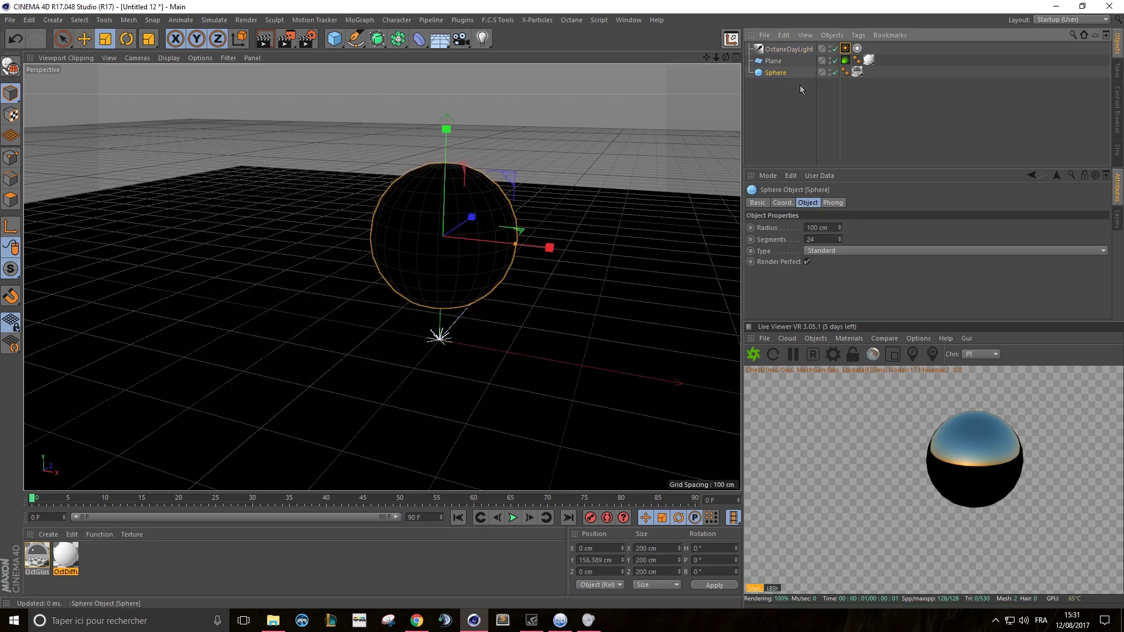
pyautogui.click(796, 61)
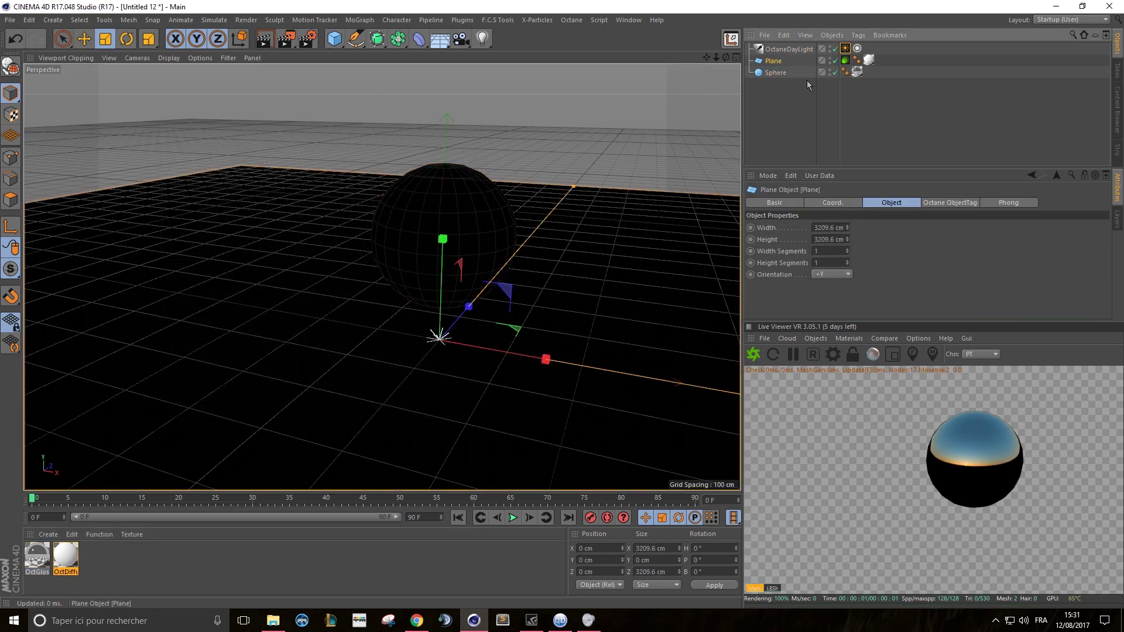
pyautogui.click(788, 49)
pyautogui.keyDown('alt'); pyautogui.moveTo(459, 252); pyautogui.dragTo(638, 462); pyautogui.keyUp('alt')
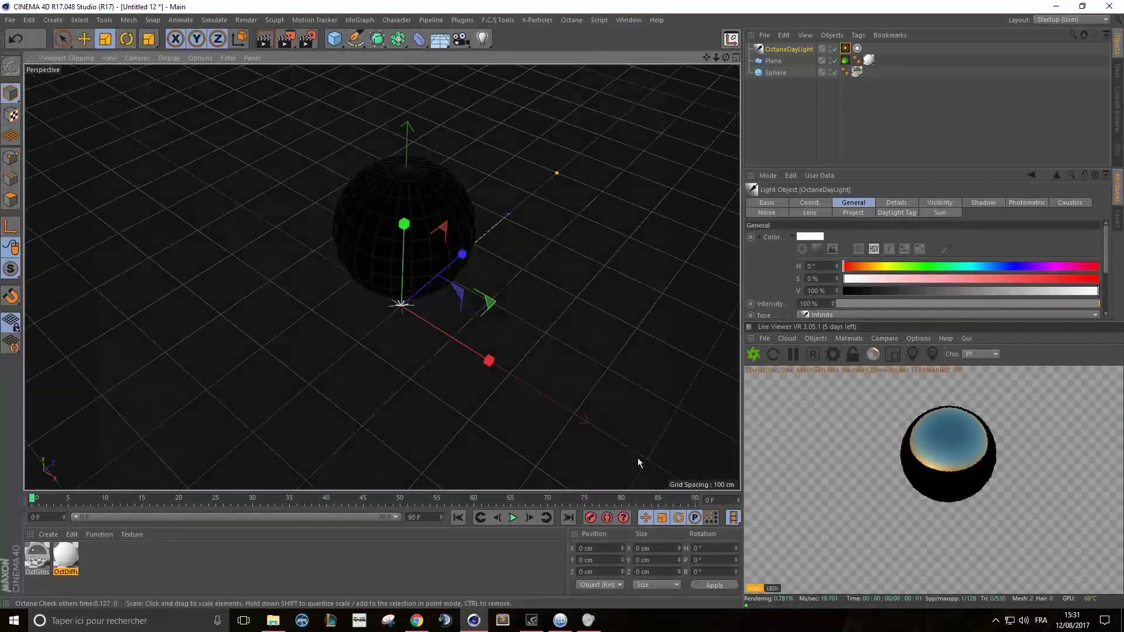
pyautogui.keyDown('alt'); pyautogui.moveTo(610, 396); pyautogui.dragTo(612, 422); pyautogui.keyUp('alt')
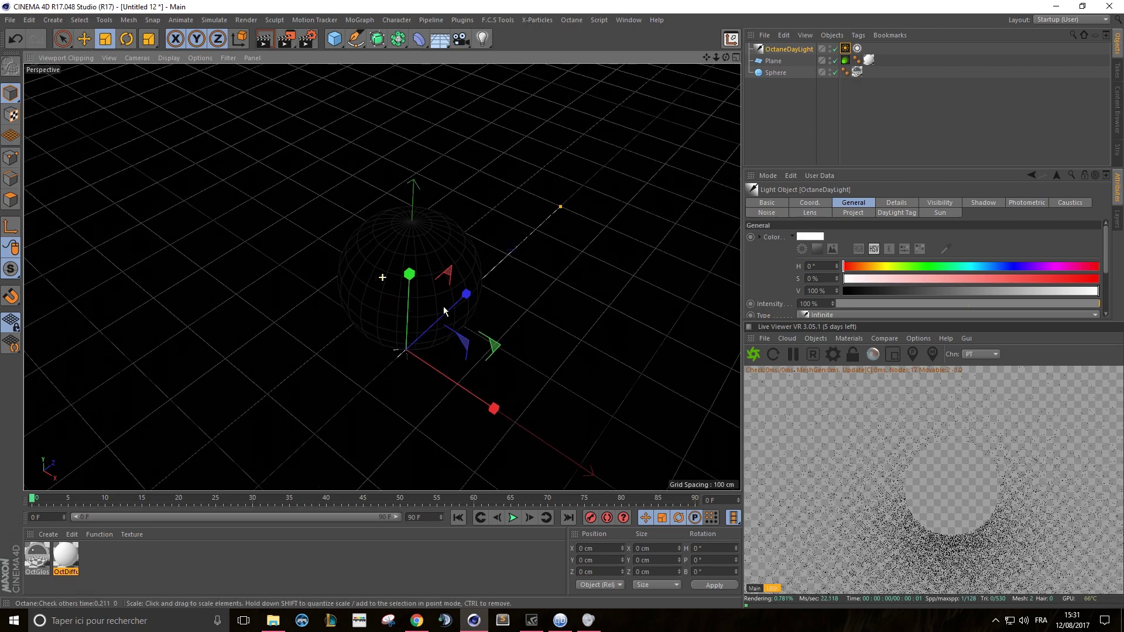
pyautogui.press('e')
pyautogui.click(785, 72)
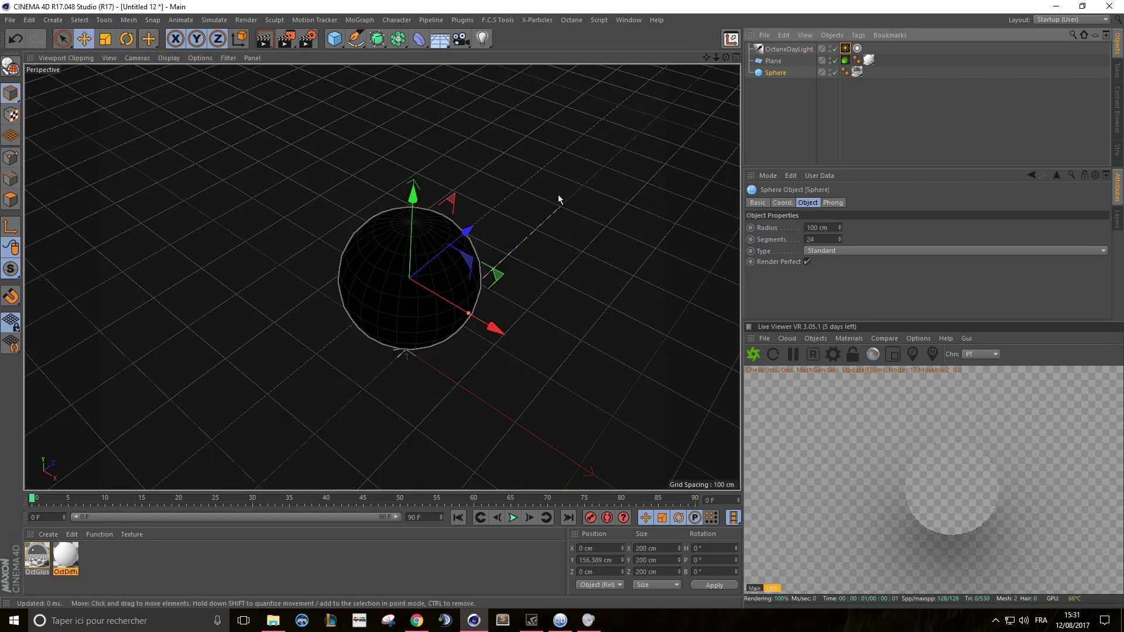
pyautogui.keyDown('alt'); pyautogui.moveTo(349, 230); pyautogui.dragTo(401, 252); pyautogui.keyUp('alt')
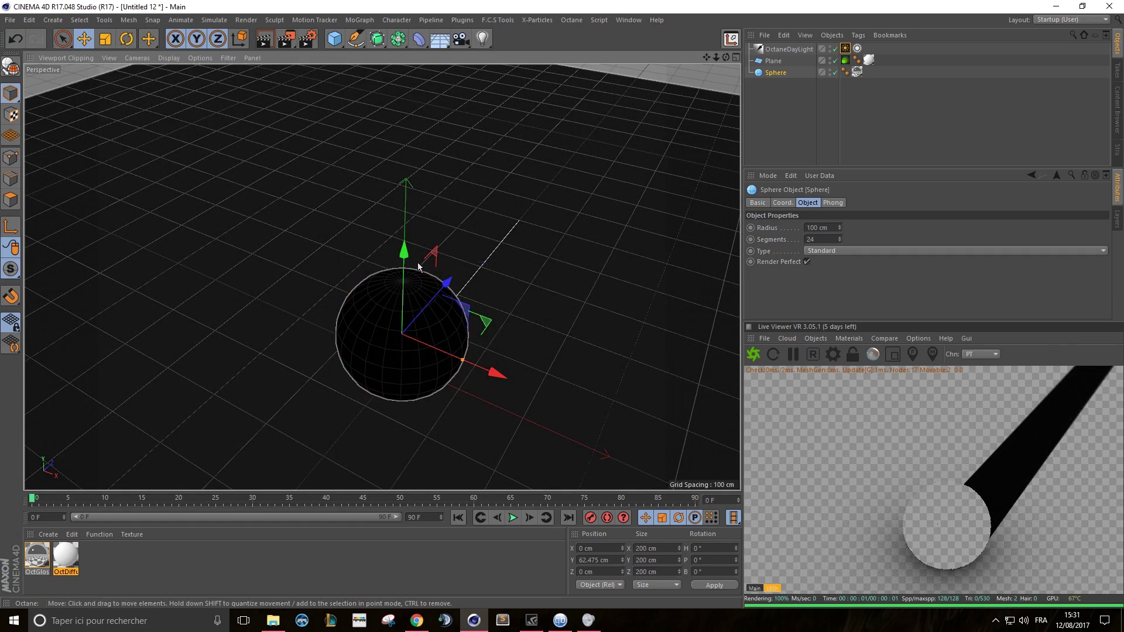
# Inspect the plane and daylight from new angles and show the Main render pass
pyautogui.keyDown('alt'); pyautogui.moveTo(412, 319); pyautogui.dragTo(357, 319); pyautogui.keyUp('alt')
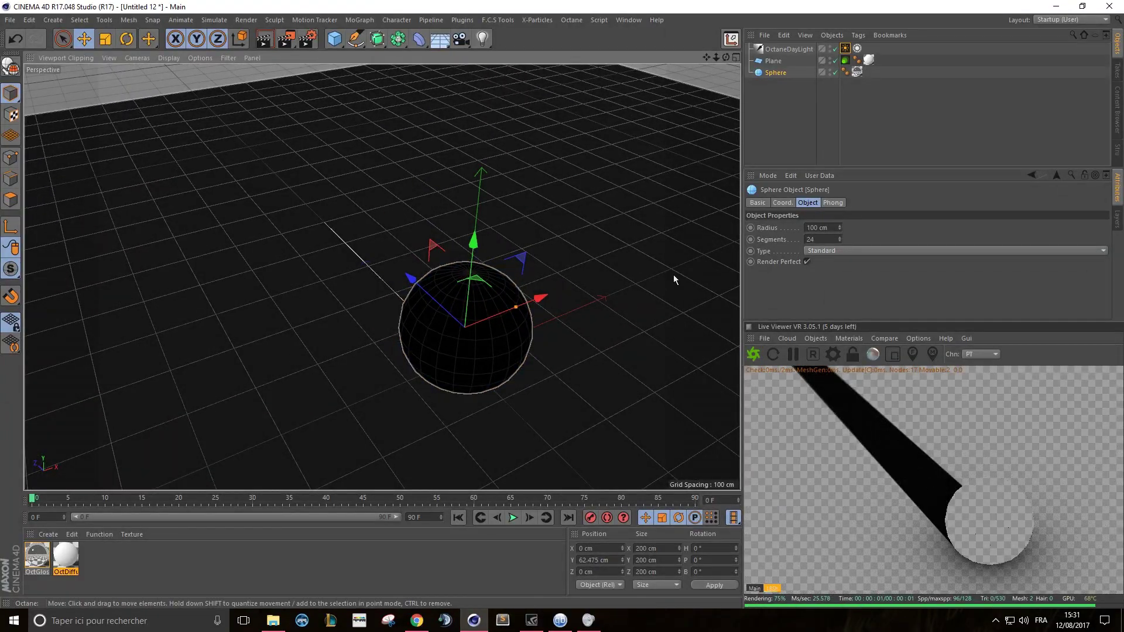
pyautogui.click(368, 220)
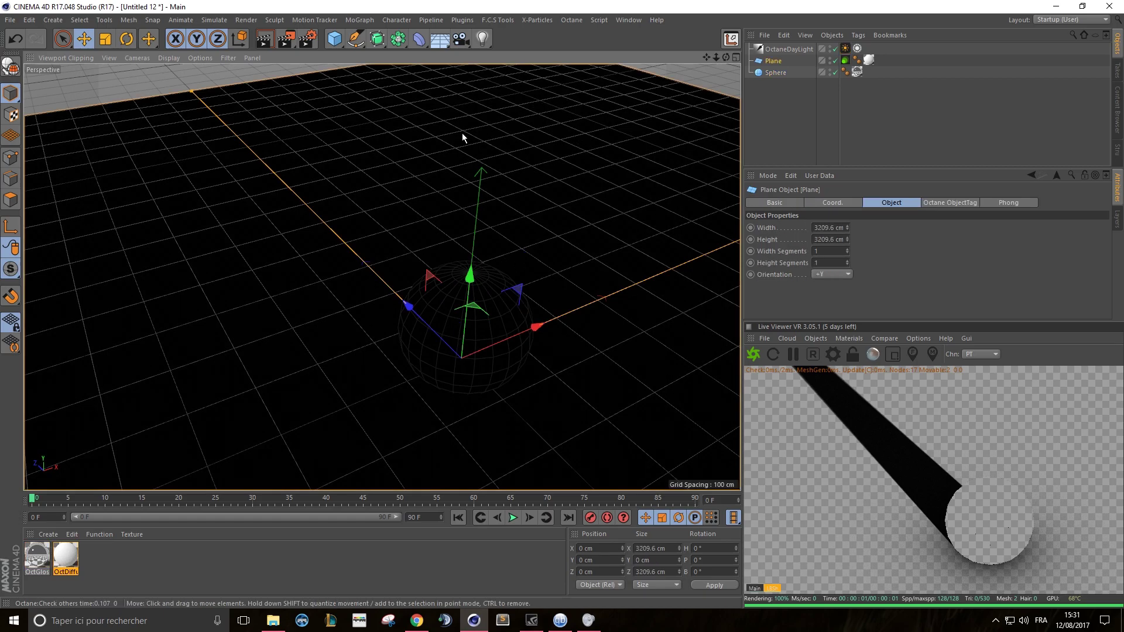
pyautogui.keyDown('alt'); pyautogui.moveTo(482, 326); pyautogui.dragTo(528, 293); pyautogui.keyUp('alt')
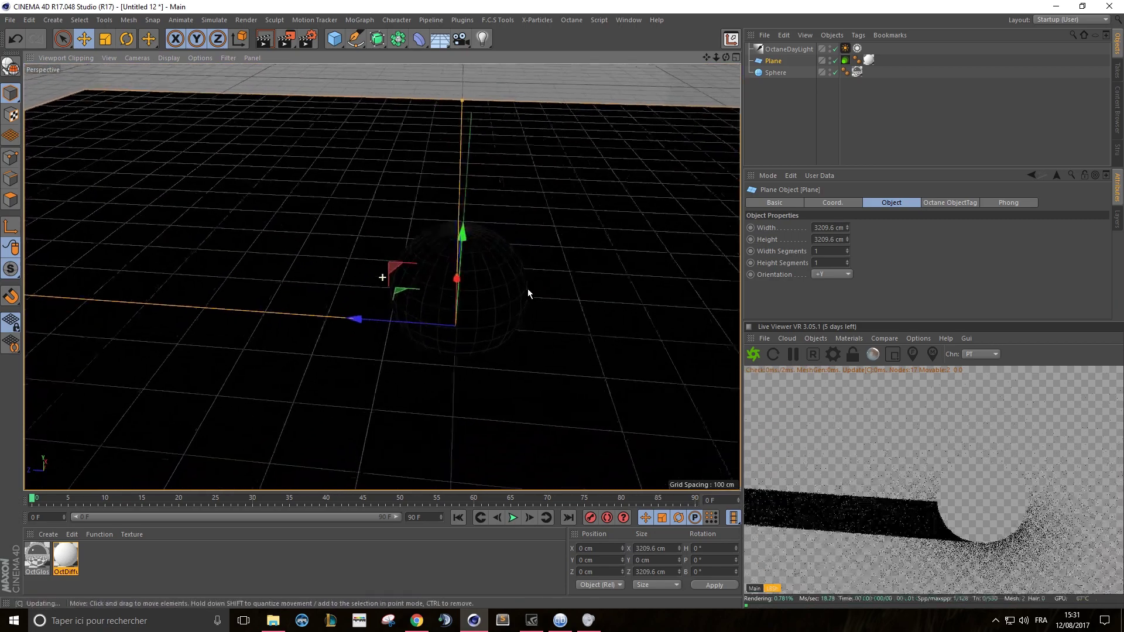
pyautogui.click(782, 48)
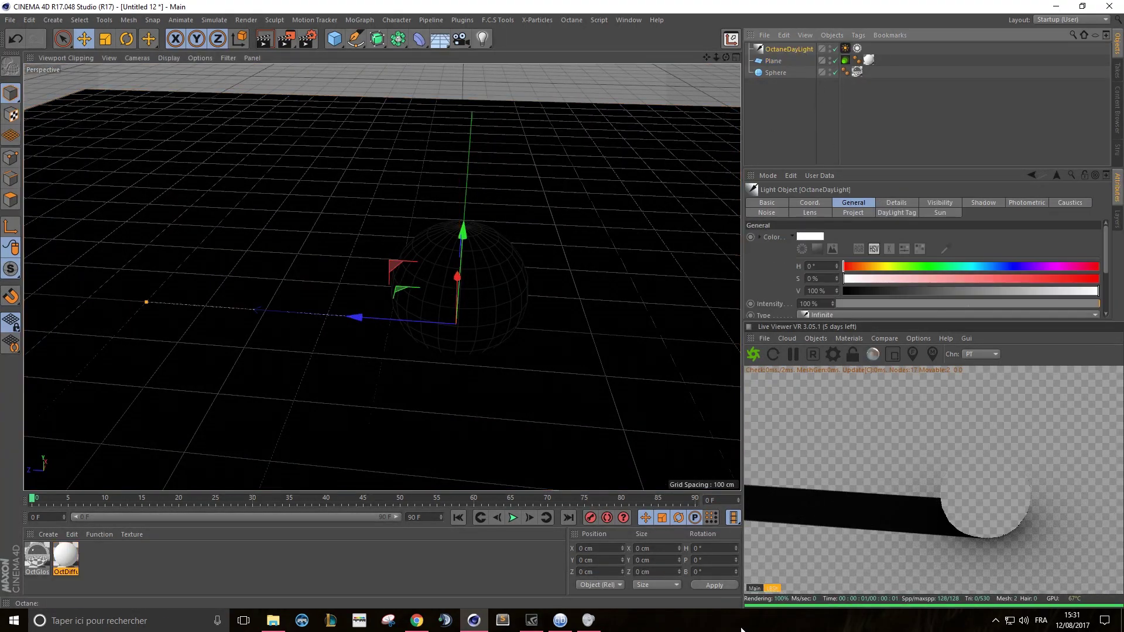
pyautogui.click(754, 587)
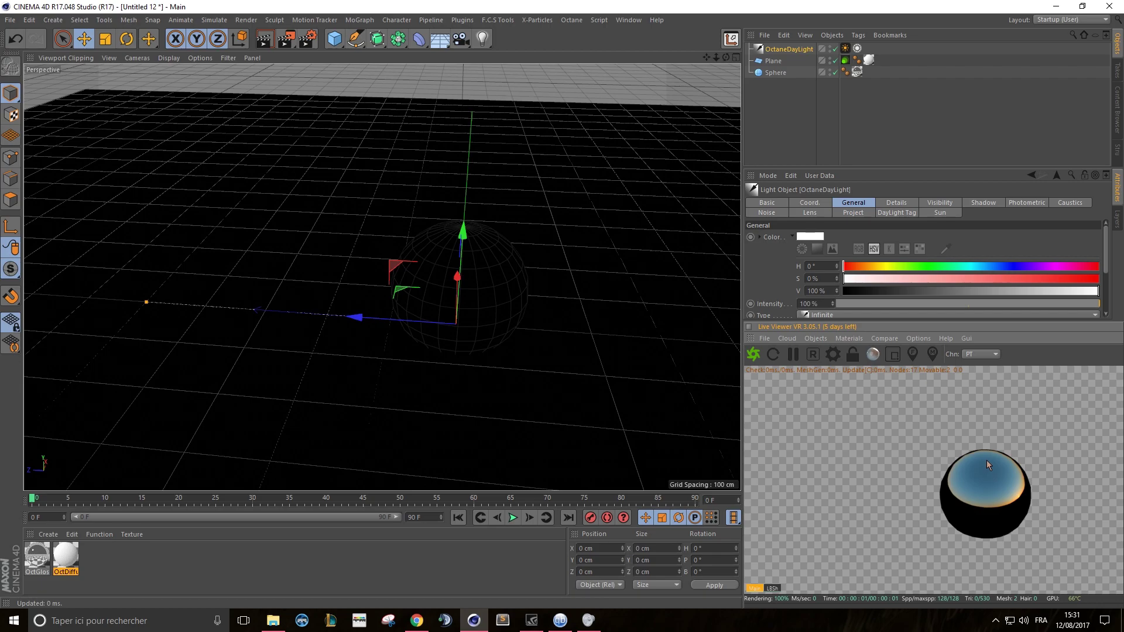
# Show the shadow-only preview, enable OctaneDayLight's Sun Expression, and lower the sphere about 11 cm
pyautogui.click(844, 48)
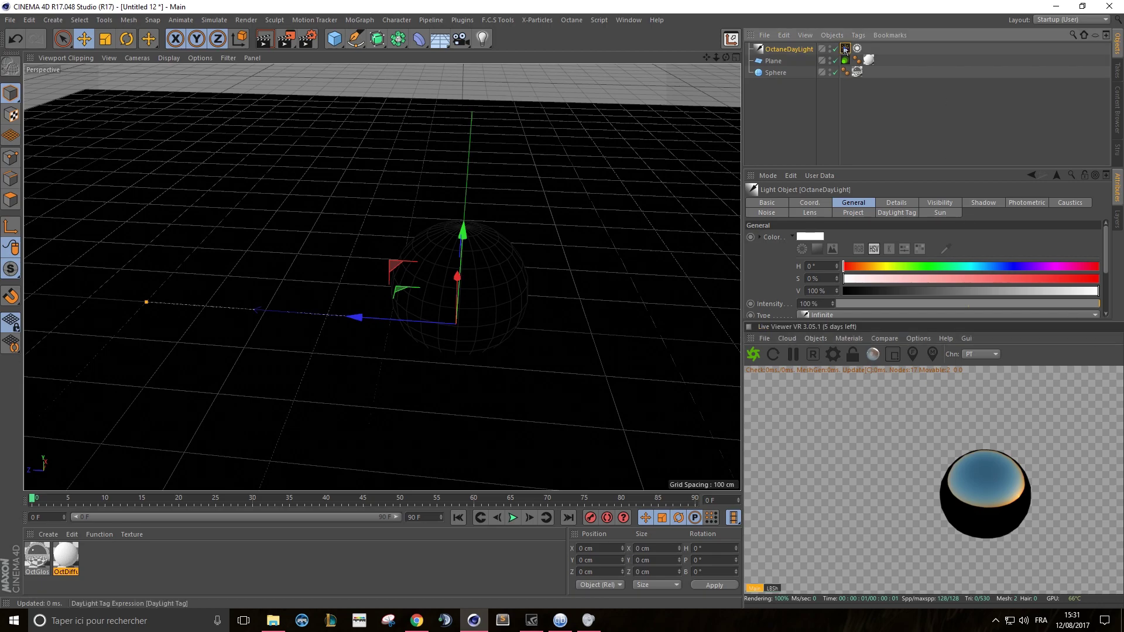
pyautogui.click(773, 588)
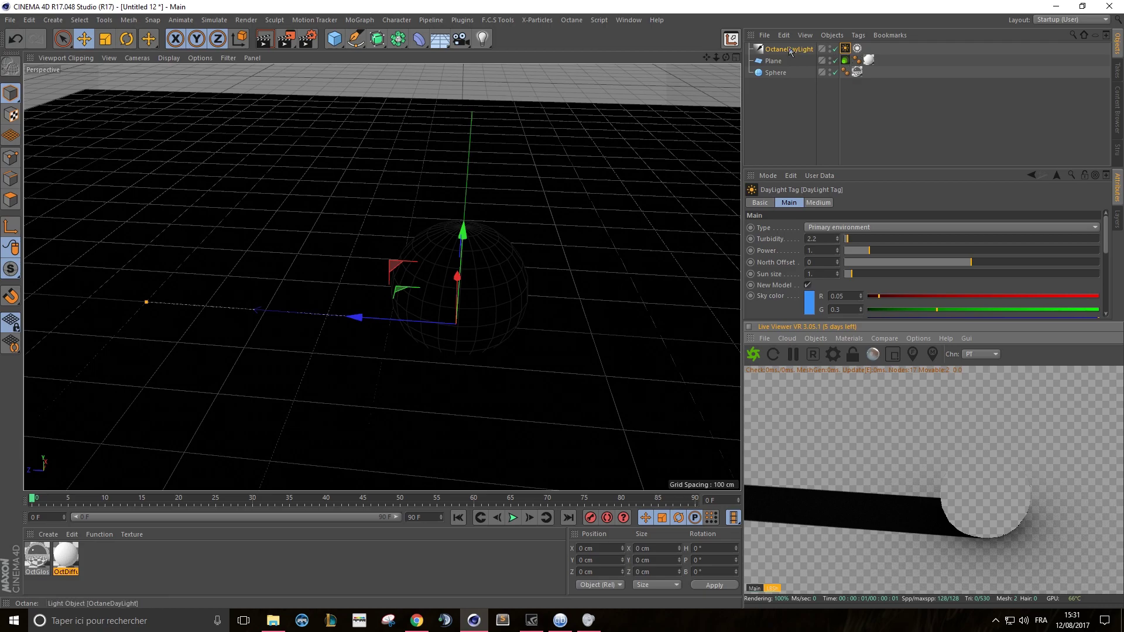
pyautogui.click(790, 51)
pyautogui.click(857, 48)
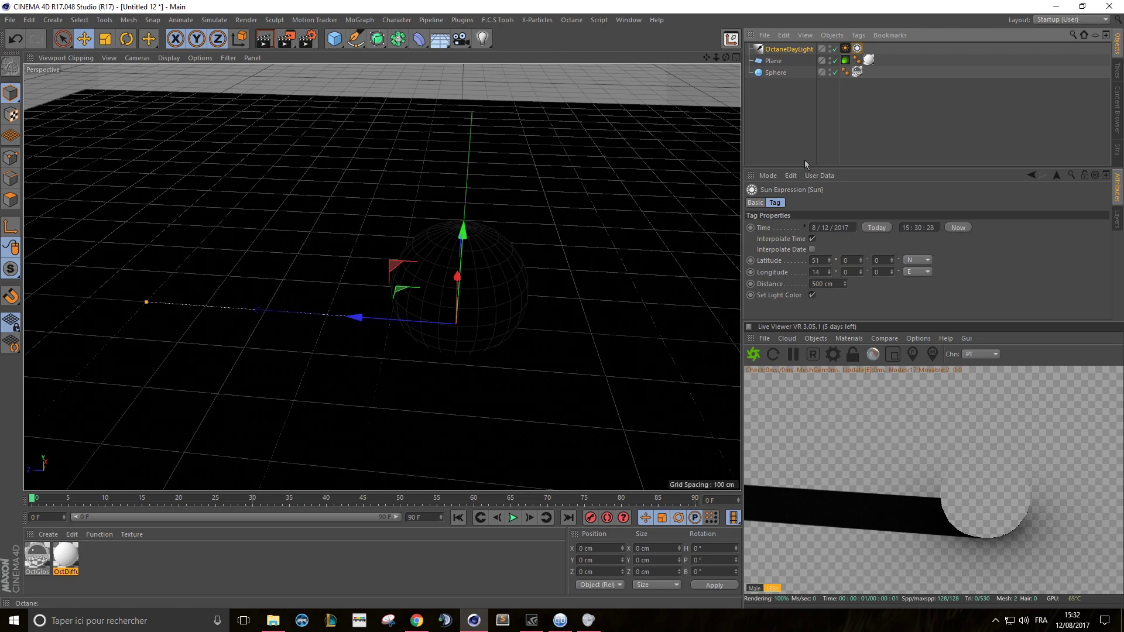
pyautogui.click(755, 203)
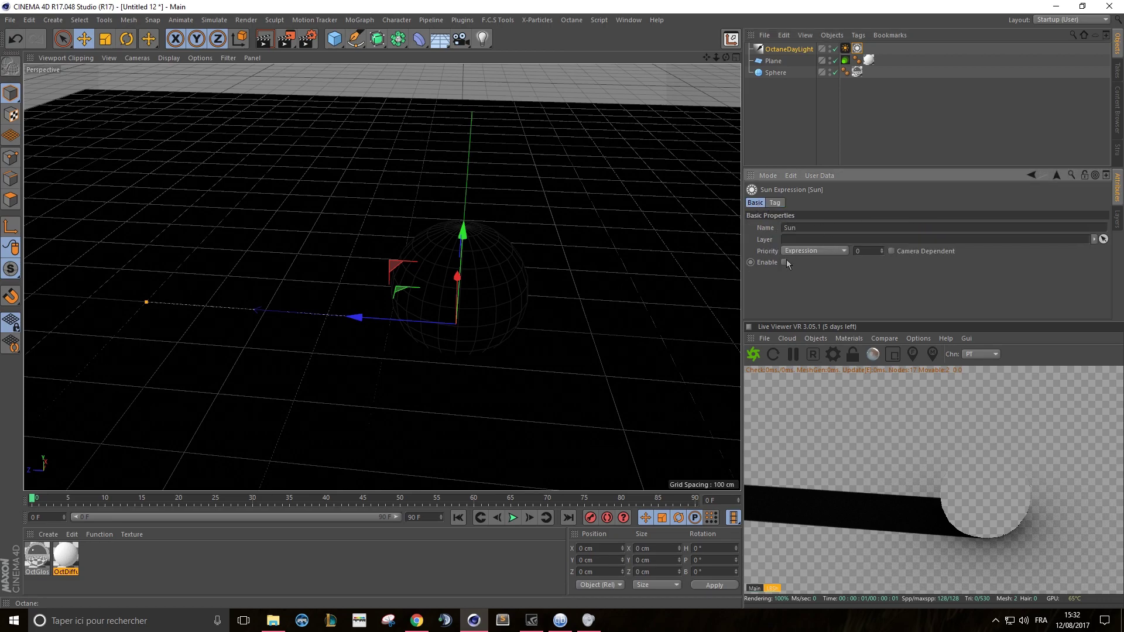
pyautogui.click(785, 262)
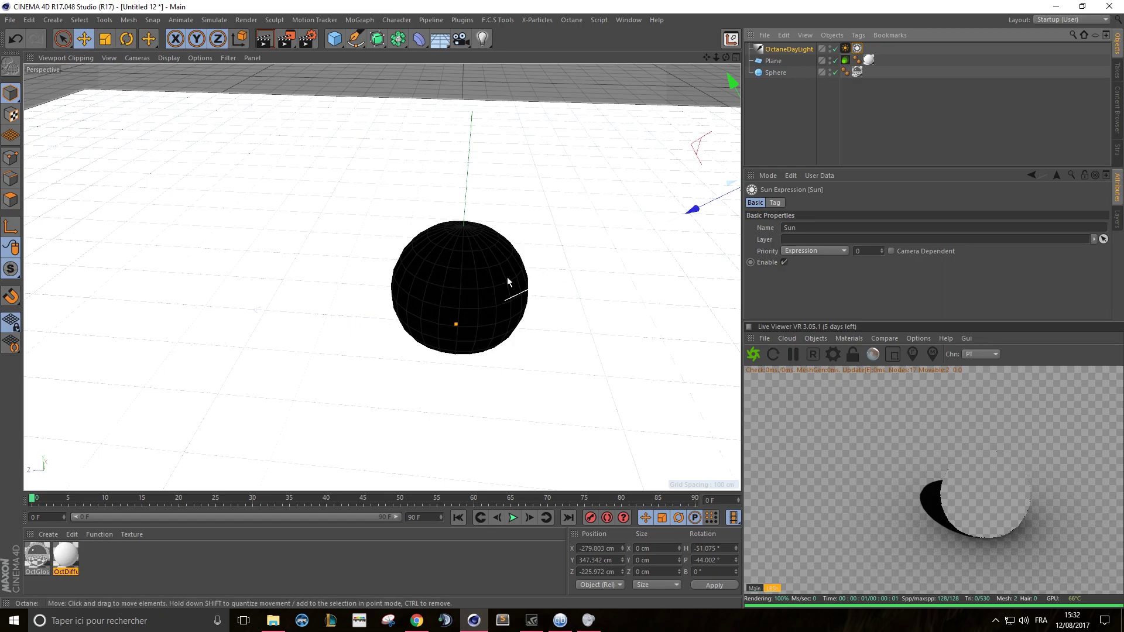
pyautogui.click(489, 273)
pyautogui.moveTo(467, 196); pyautogui.dragTo(431, 292)
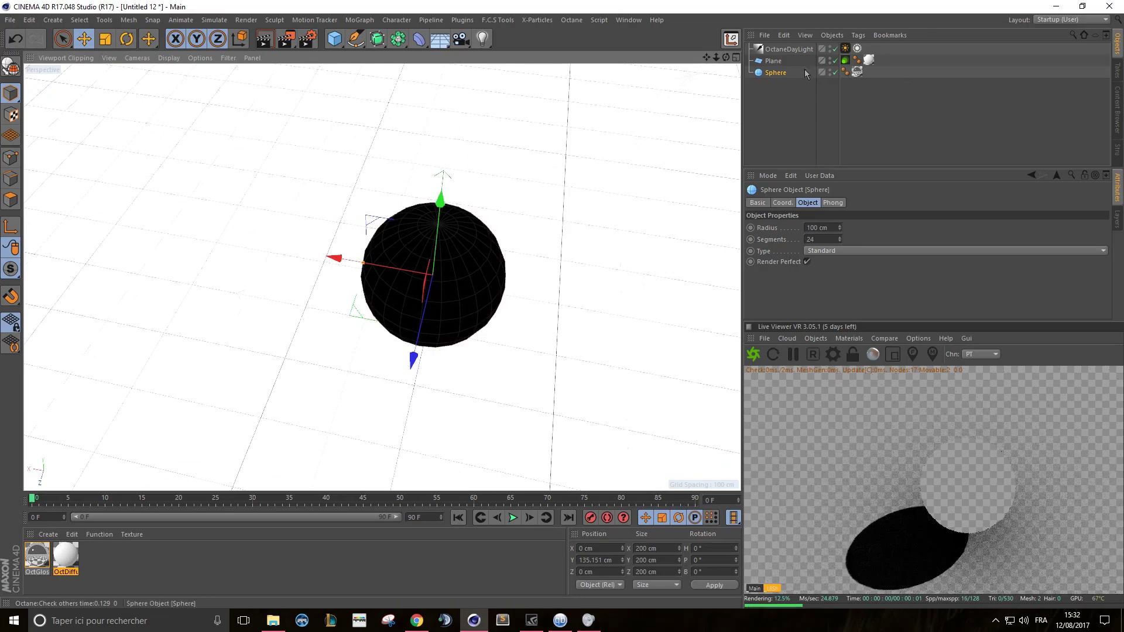
# Check the sun expression's time (15:30:28) and location settings for the angled shadow
pyautogui.click(789, 50)
pyautogui.click(844, 48)
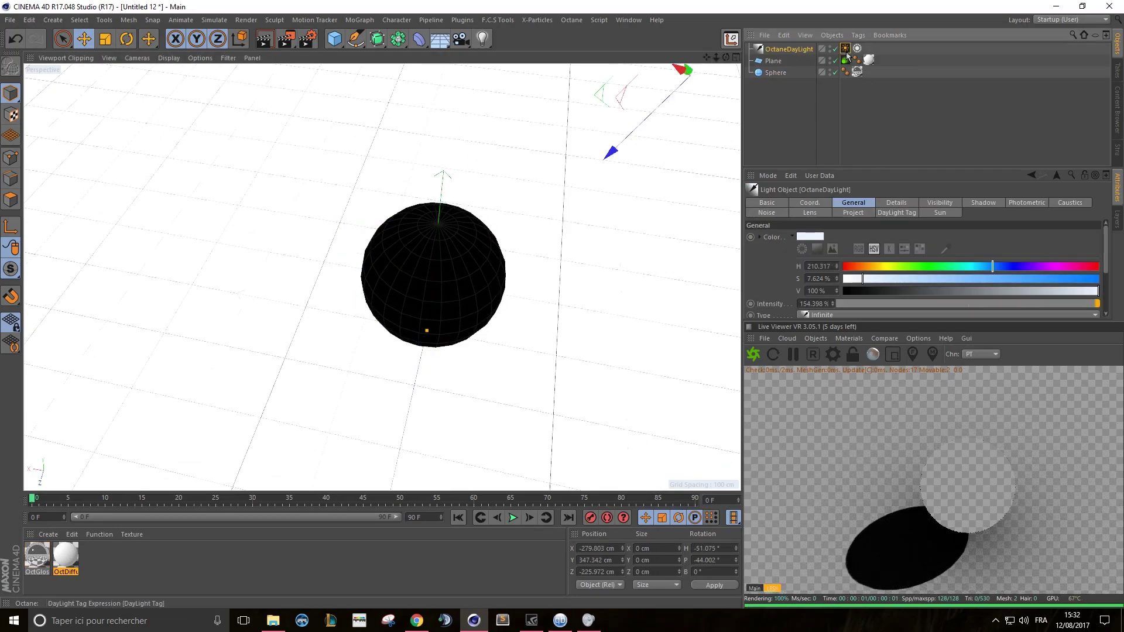
pyautogui.click(858, 50)
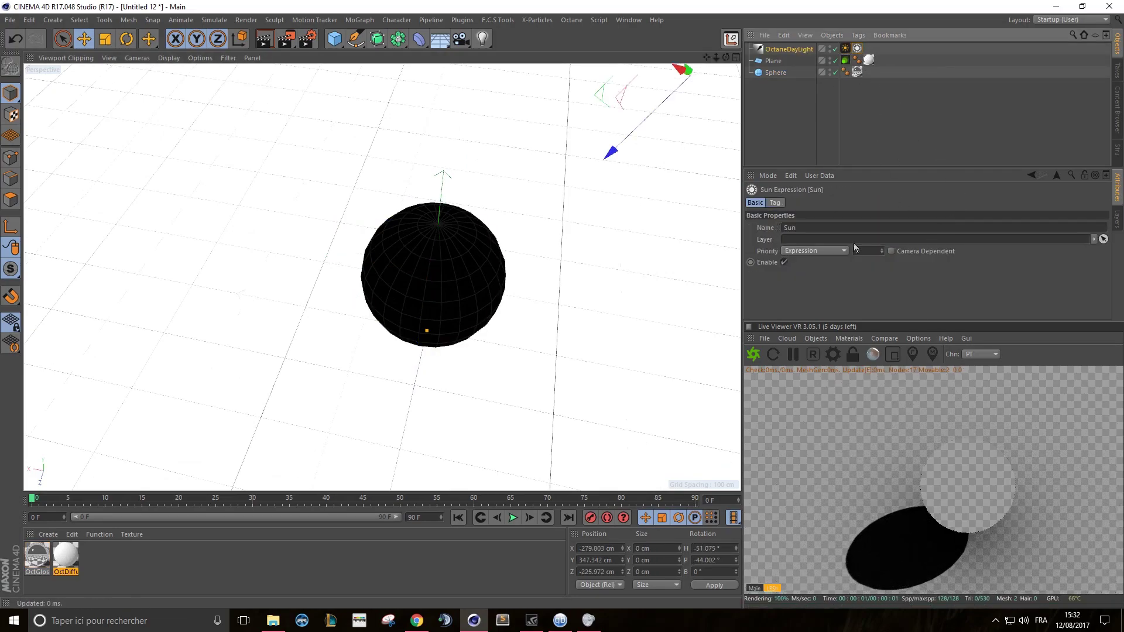
pyautogui.click(776, 203)
pyautogui.click(935, 226)
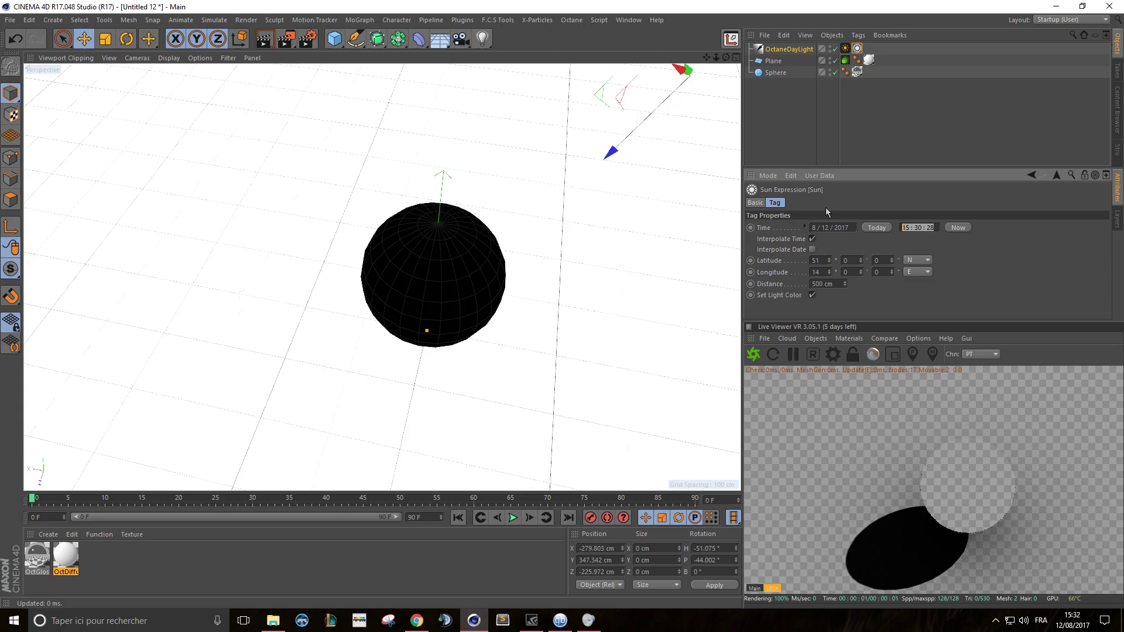
pyautogui.keyDown('alt'); pyautogui.moveTo(496, 224); pyautogui.dragTo(468, 244); pyautogui.keyUp('alt')
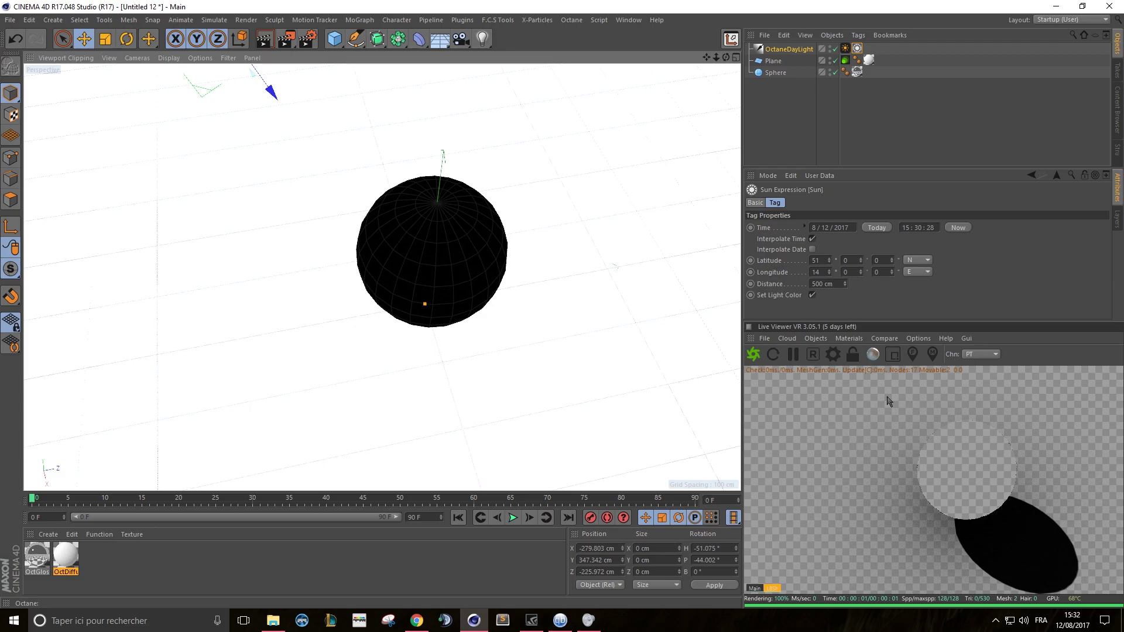
# Enable Alpha Channel for the TIFF (PSD Layers) regular image on the Render Settings Save page
pyautogui.click(307, 37)
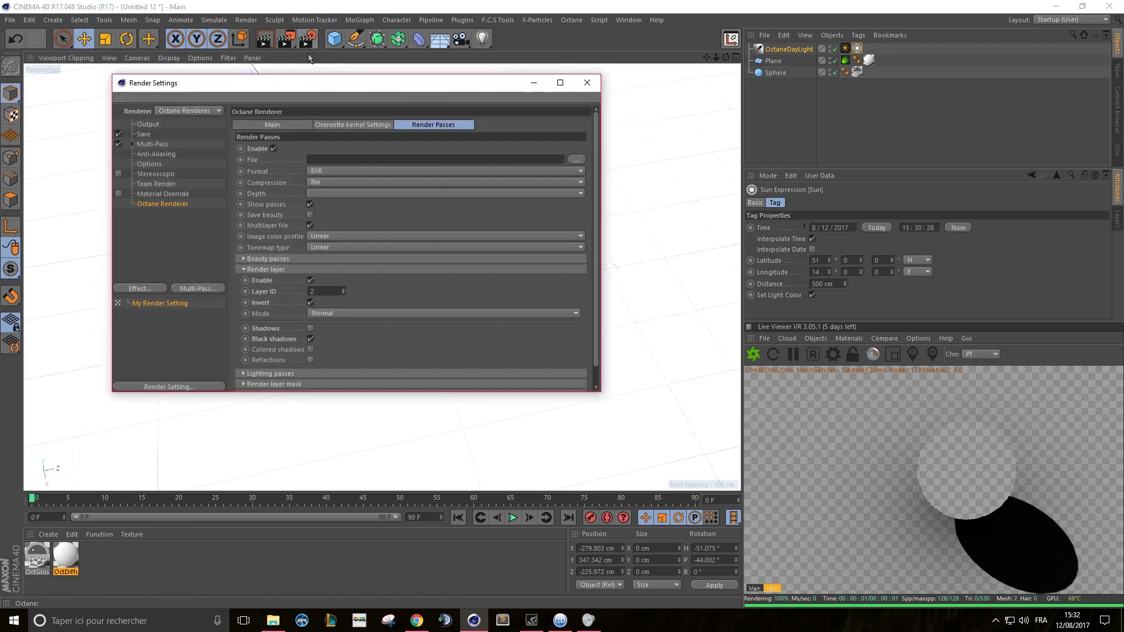
pyautogui.moveTo(339, 87); pyautogui.dragTo(408, 72)
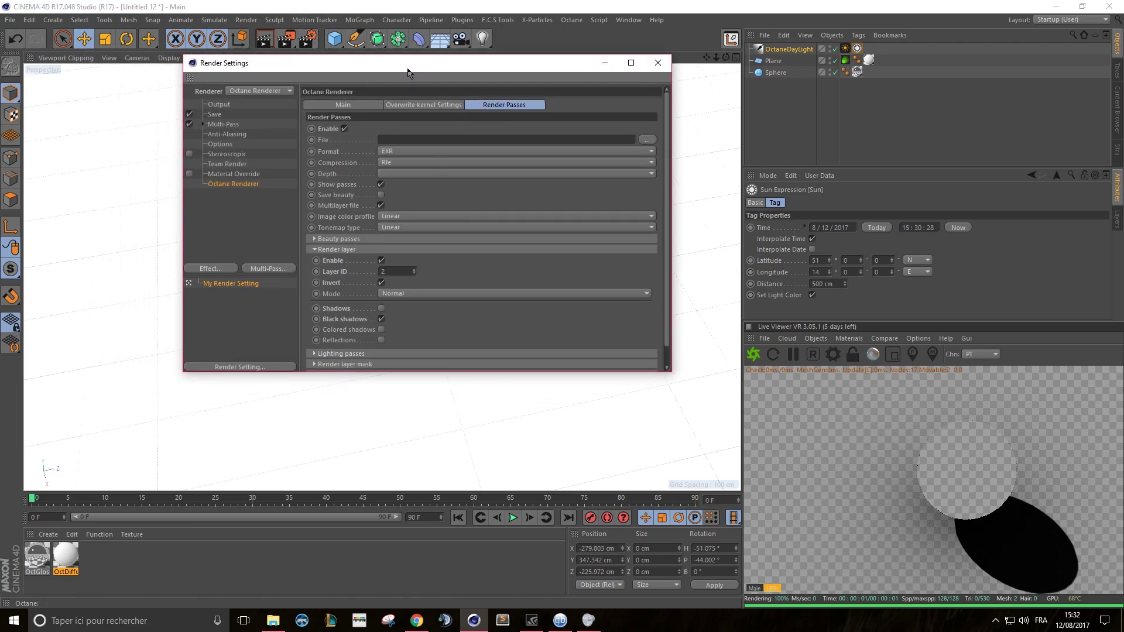
pyautogui.click(215, 115)
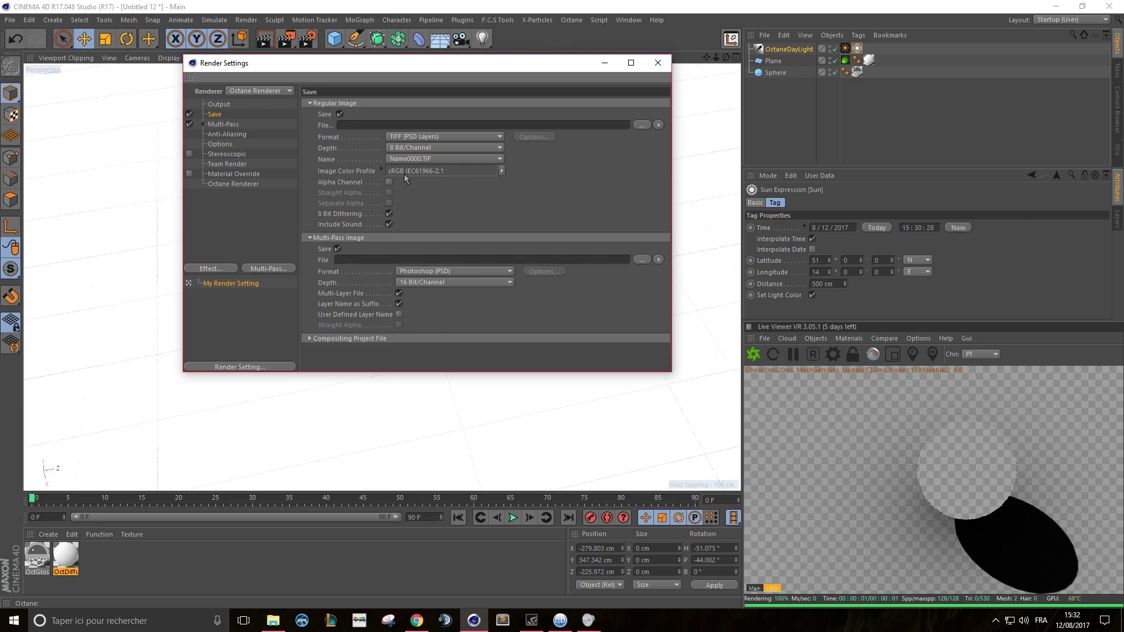
pyautogui.click(389, 182)
pyautogui.moveTo(368, 63); pyautogui.dragTo(714, 48)
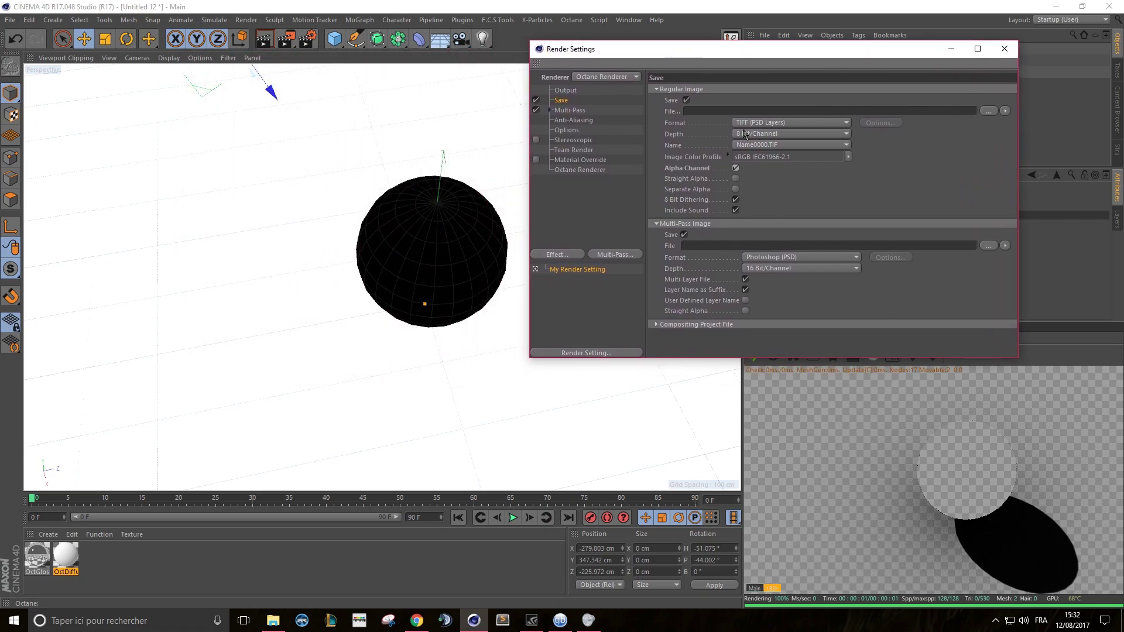